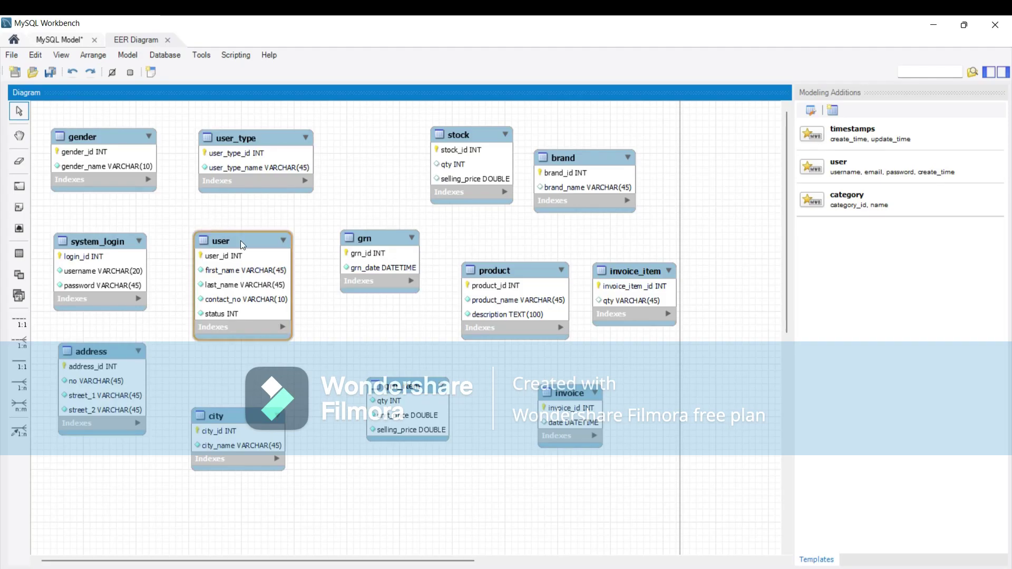
Reposition the user, grn and city tables so the user-related tables sit together, apart from grn.
left_click(241, 233)
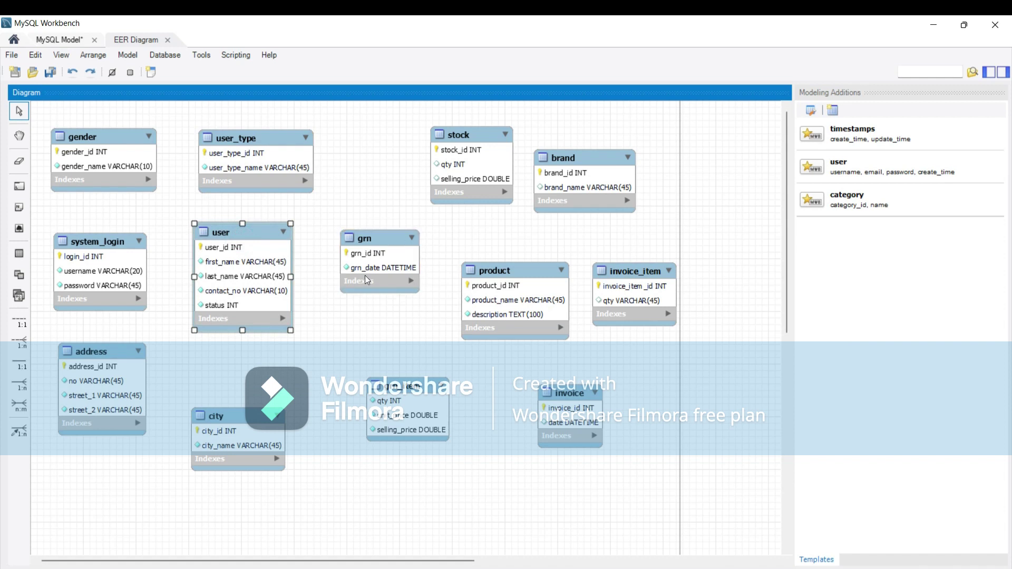
left_click_drag(375, 239, 413, 239)
left_click_drag(251, 418, 251, 372)
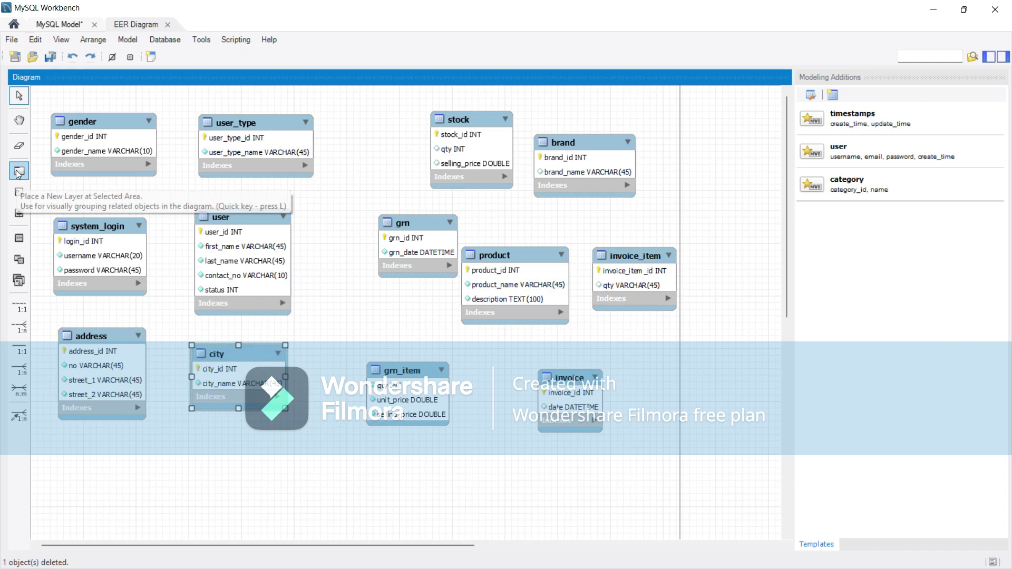
Add a layer named user_details around the six user-related tables, and shift the gender table clear of the layer's title.
left_click(18, 171)
left_click_drag(42, 108, 336, 438)
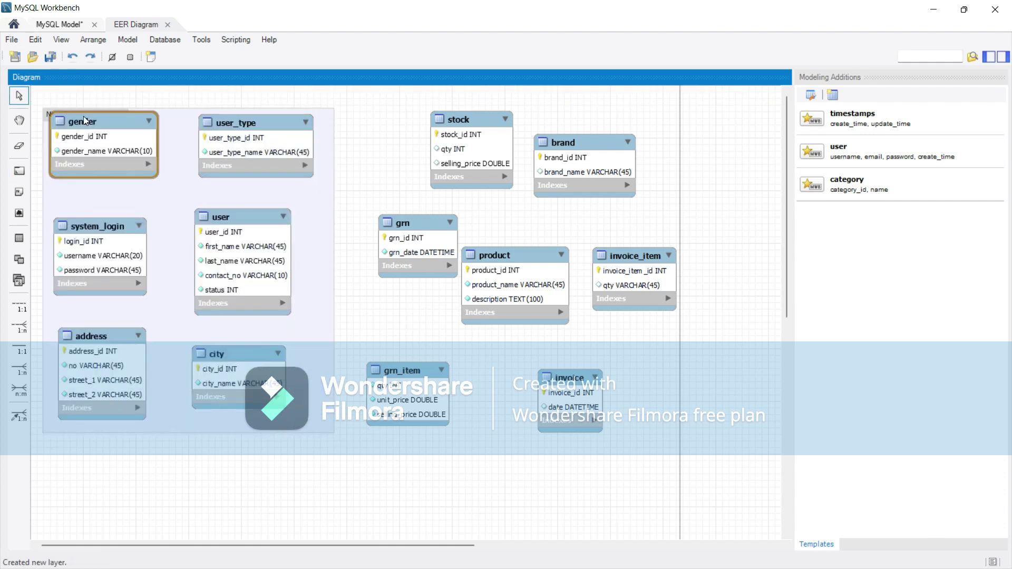
double_click(165, 203)
left_click_drag(183, 341, 115, 341)
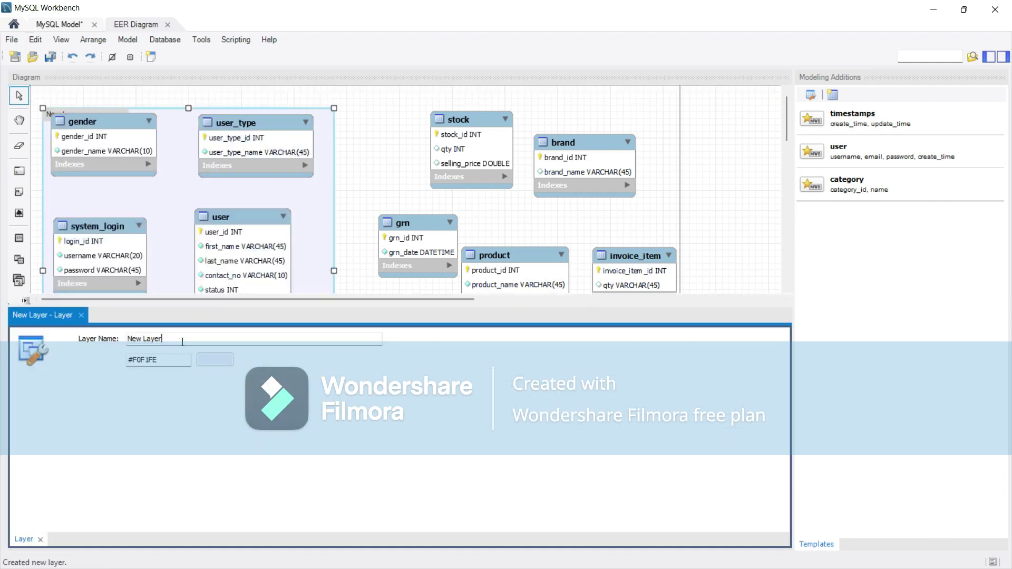
key("BackSpace")
type("USER")
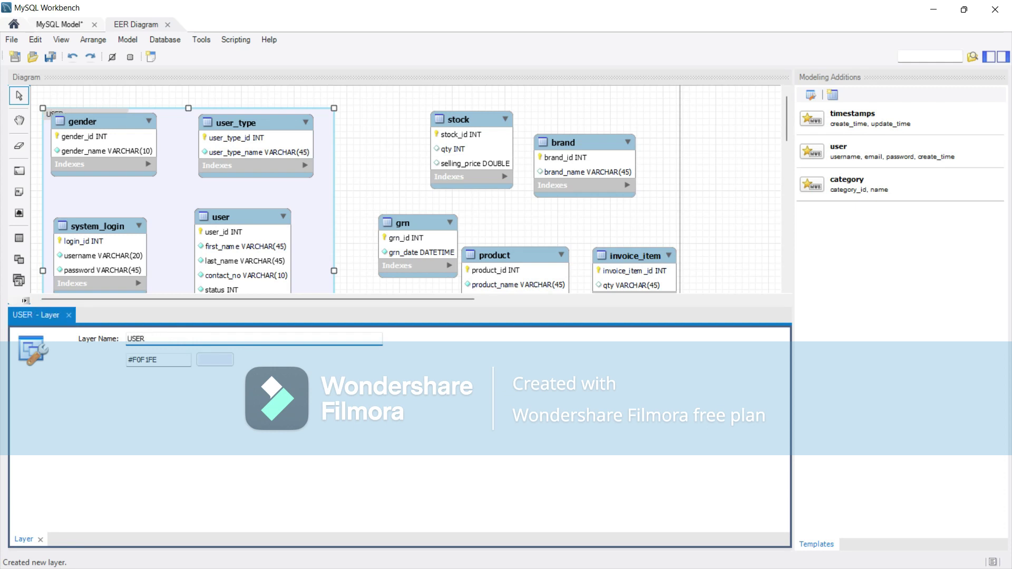
key("BackSpace")
key("BackSpace")
key("BackSpace")
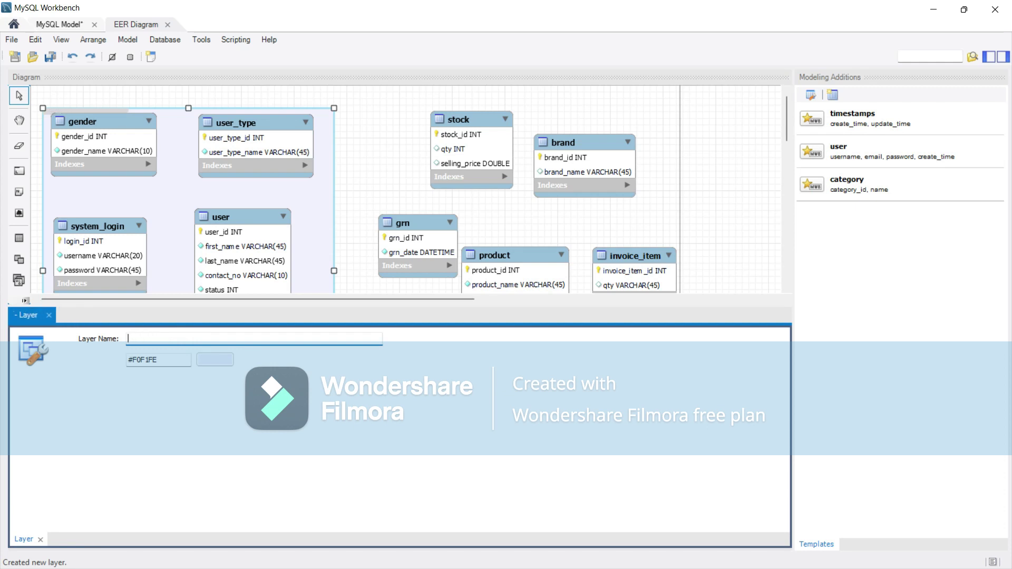
type("user_details")
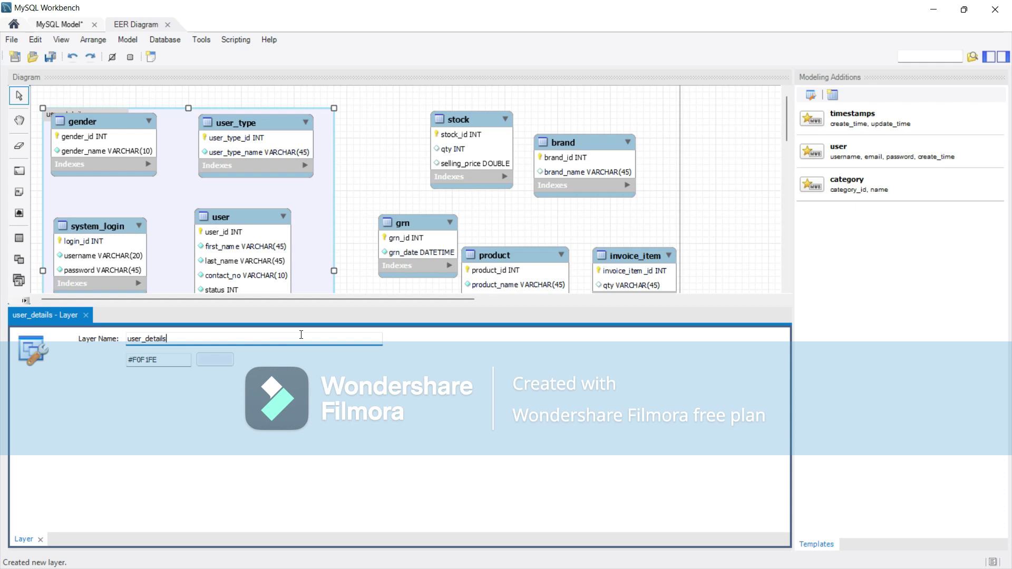
left_click(354, 268)
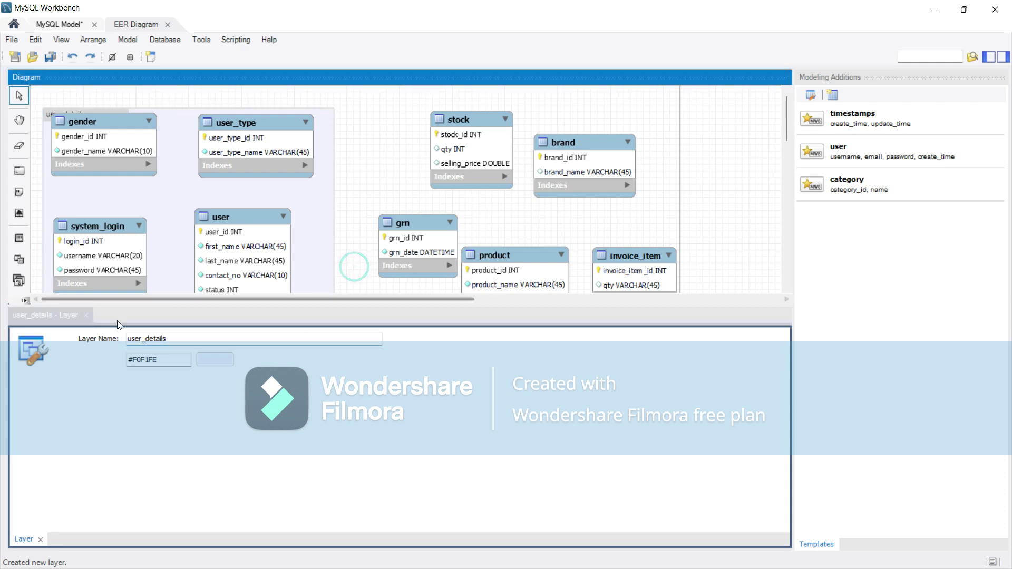
left_click(86, 316)
left_click_drag(112, 122, 118, 140)
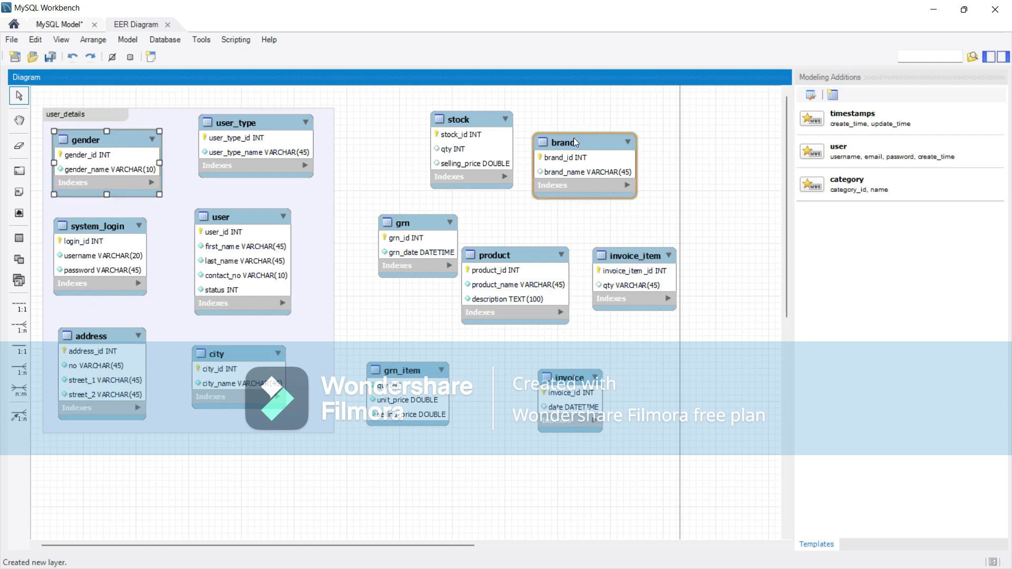
Move the product table slightly up and place the grn and grn_item tables side by side near the diagram's lower edge.
left_click_drag(519, 254, 530, 226)
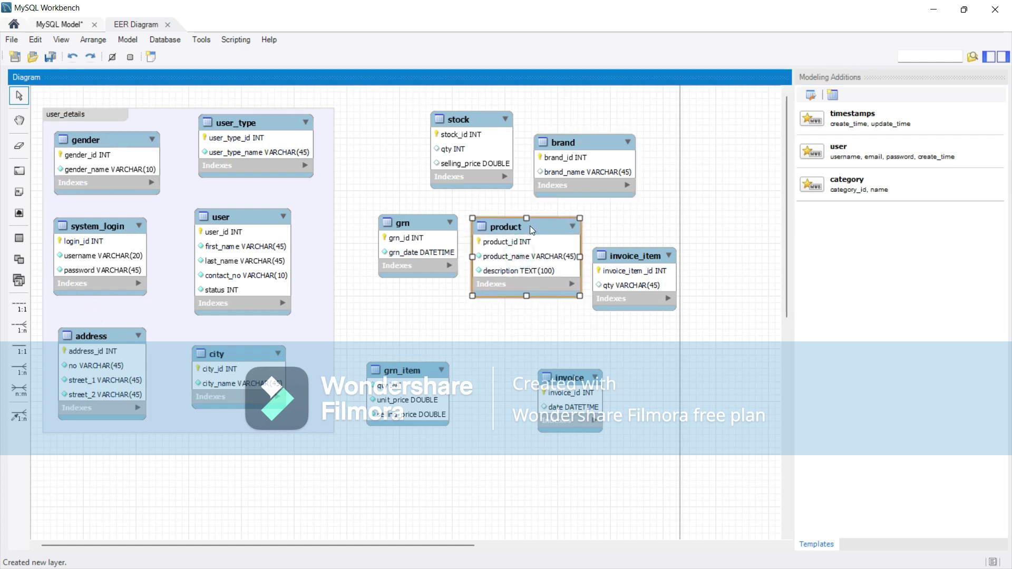
left_click_drag(414, 379, 500, 445)
left_click_drag(424, 221, 356, 457)
left_click_drag(465, 436, 466, 465)
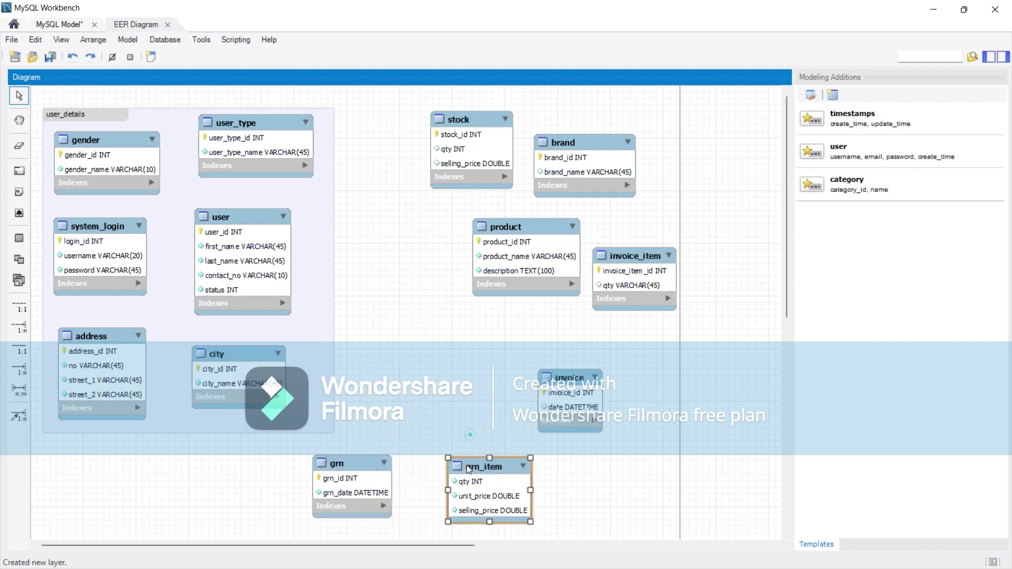
Place invoice and invoice_item side by side below the product table, and arrange stock and brand in a row above it.
left_click_drag(565, 381, 574, 356)
left_click_drag(632, 256, 683, 352)
left_click_drag(465, 117, 426, 129)
left_click_drag(566, 142, 567, 124)
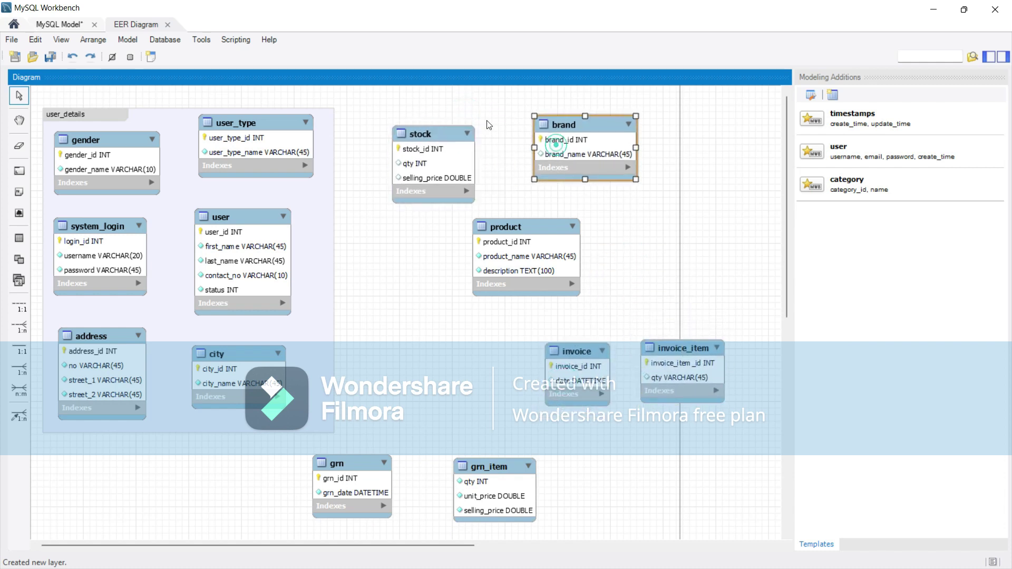
left_click_drag(438, 133, 437, 127)
left_click_drag(506, 228, 503, 225)
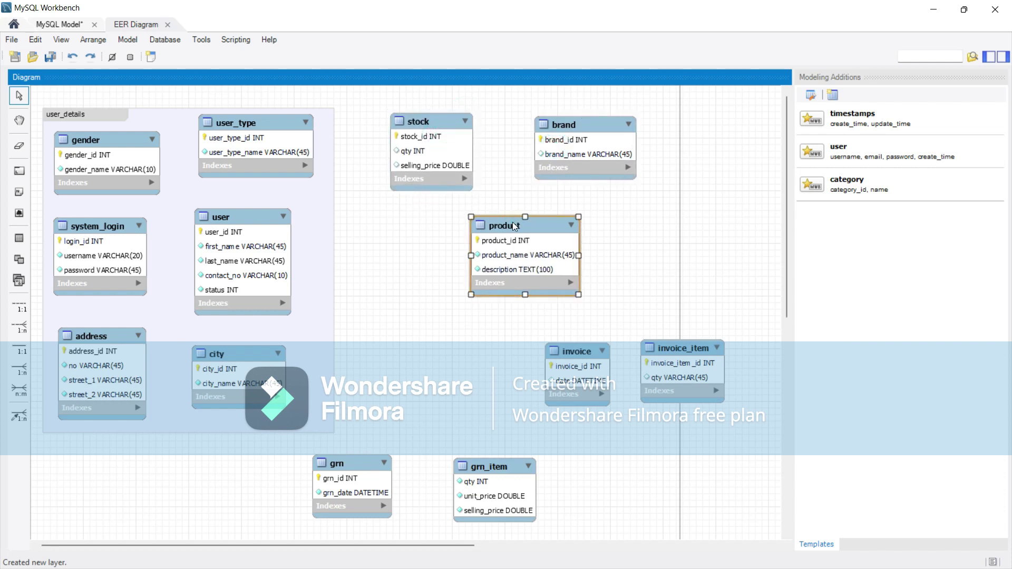
Stack invoice_item above invoice near the page boundary, shift product toward the user_details layer, and place stock between them.
left_click_drag(688, 348, 690, 260)
left_click_drag(596, 347, 705, 359)
left_click(533, 221)
left_click_drag(533, 220, 460, 226)
left_click_drag(430, 128, 569, 295)
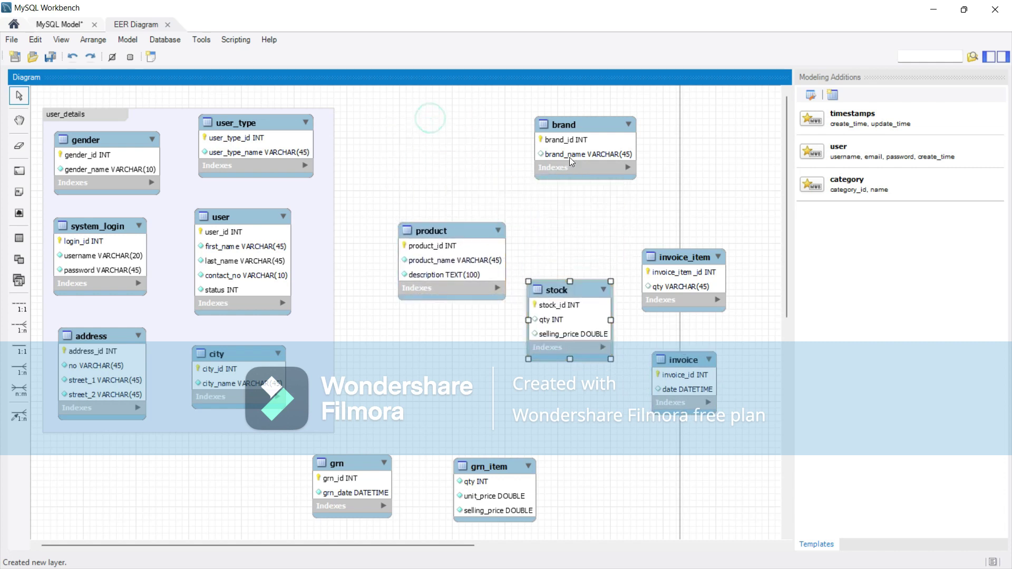
Bring the brand and product tables closer together and move the stock table down beside grn_item.
left_click_drag(581, 123, 548, 135)
mouse_move(462, 225)
left_mouse_down()
mouse_move(448, 229)
mouse_move(459, 214)
left_mouse_up()
left_click_drag(563, 300, 626, 462)
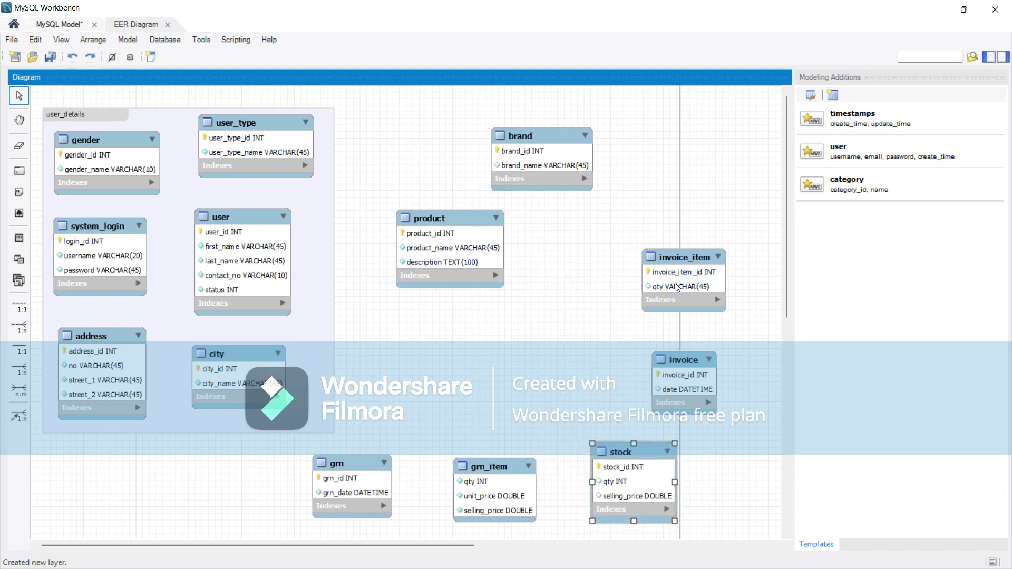
Move the invoice_item, invoice, grn_item, grn and stock tables closer together in the area below product and brand.
left_click_drag(684, 256, 640, 247)
left_click_drag(681, 357, 598, 334)
left_click_drag(493, 471, 469, 409)
left_click_drag(377, 462, 401, 459)
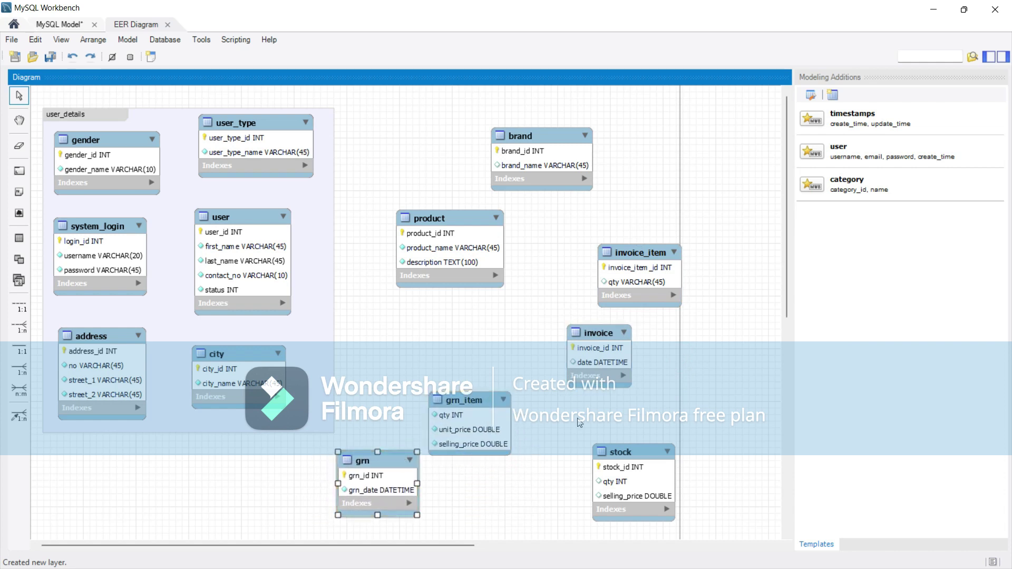
left_click_drag(642, 446, 636, 429)
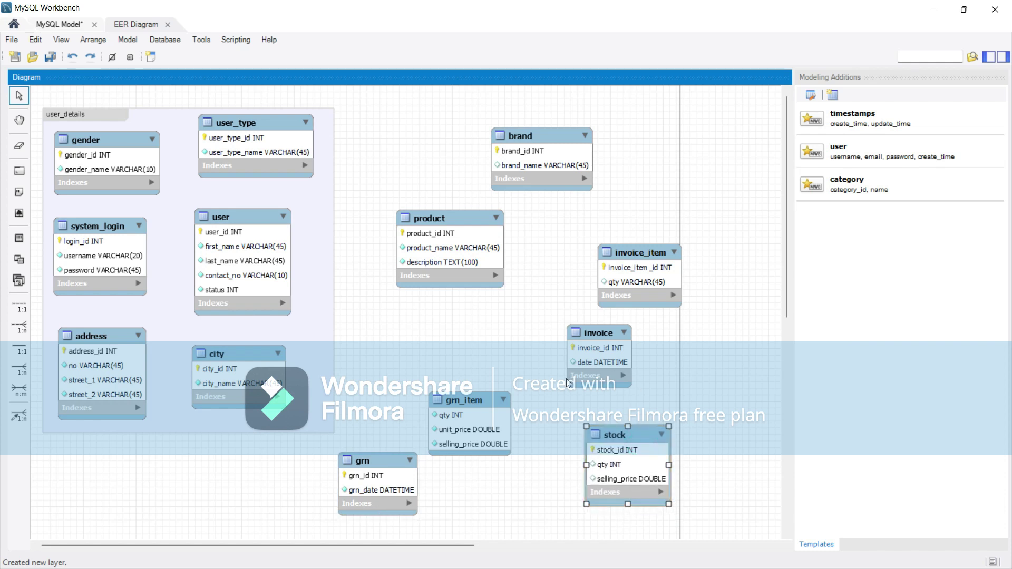
Draw a new layer around the brand and product tables and shift it toward the user_details layer.
scroll(567, 412, "down", 1)
left_click(19, 171)
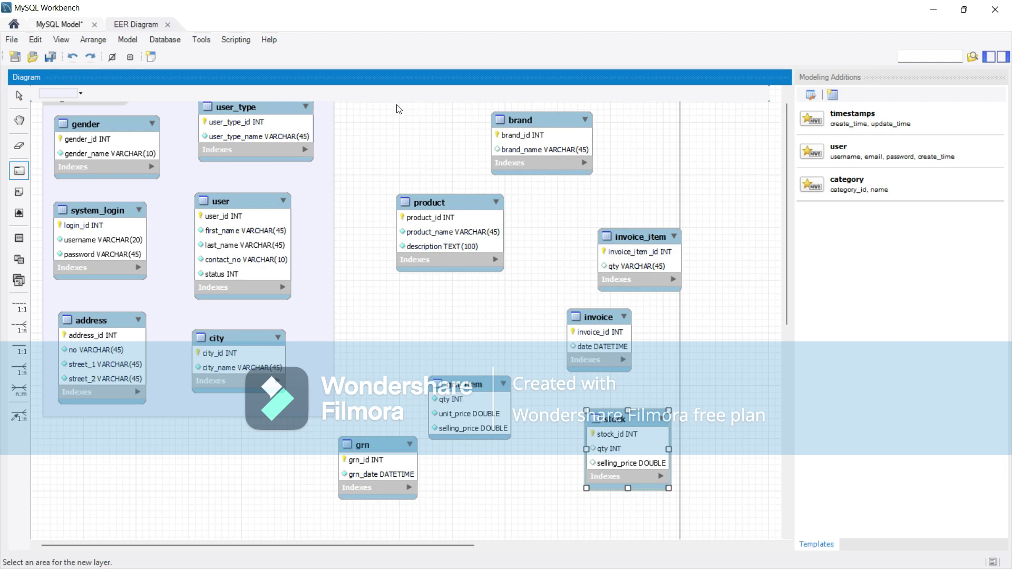
left_click_drag(383, 109, 597, 279)
left_click_drag(460, 132, 420, 113)
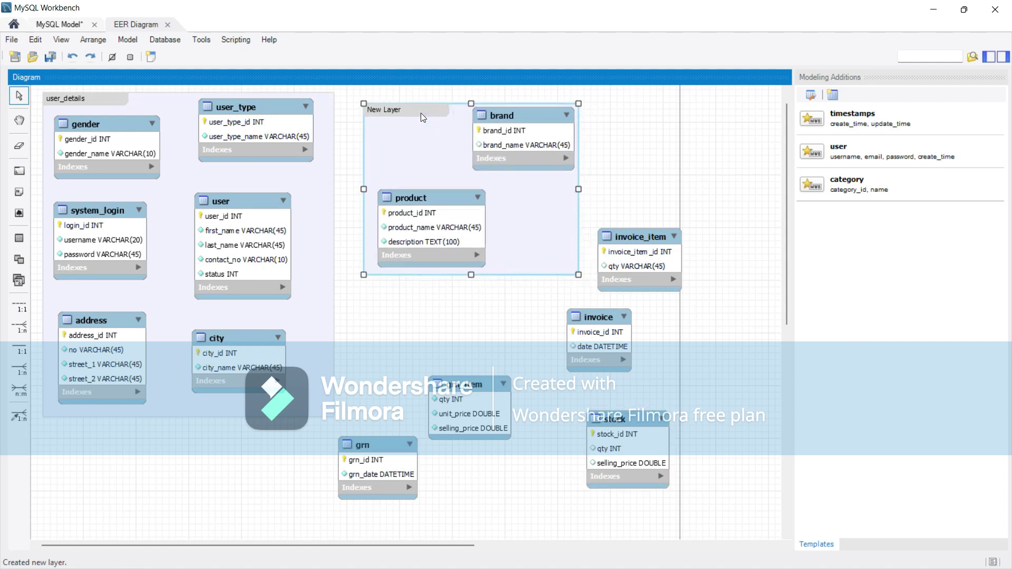
Name the layer around brand and product product_details and close its editor.
double_click(421, 110)
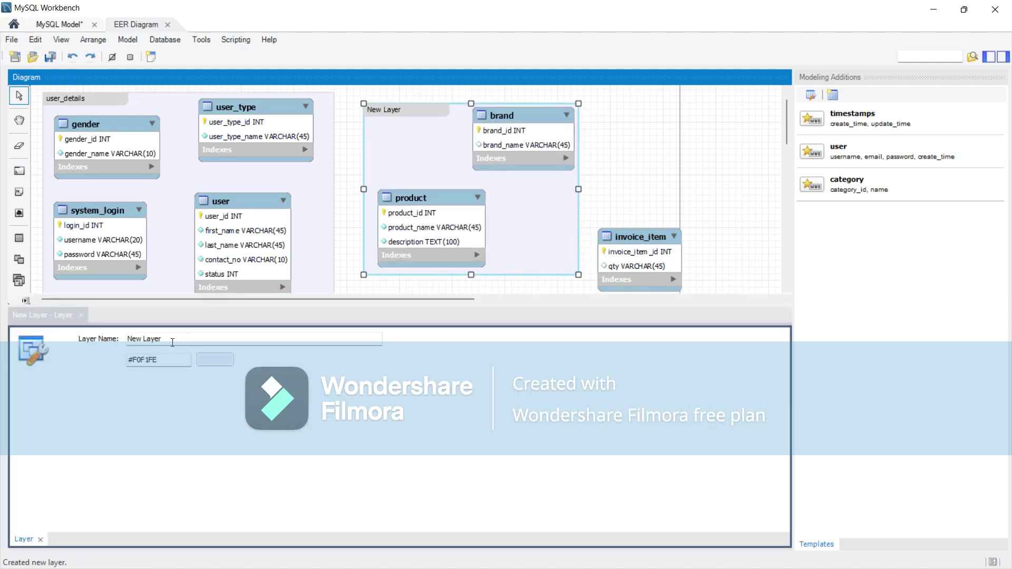
left_click_drag(172, 342, 72, 343)
key("BackSpace")
type("product_details")
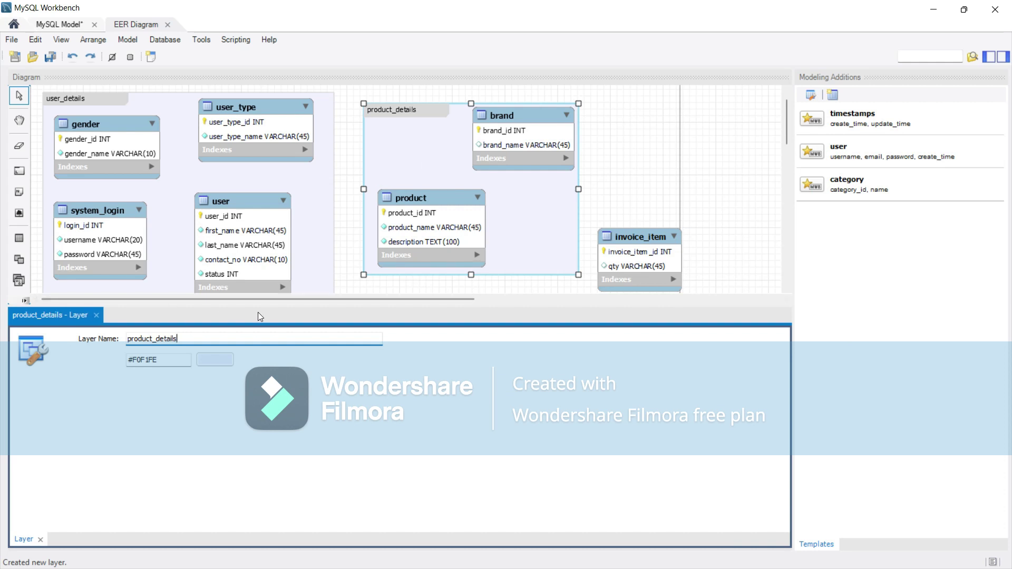
left_click(97, 315)
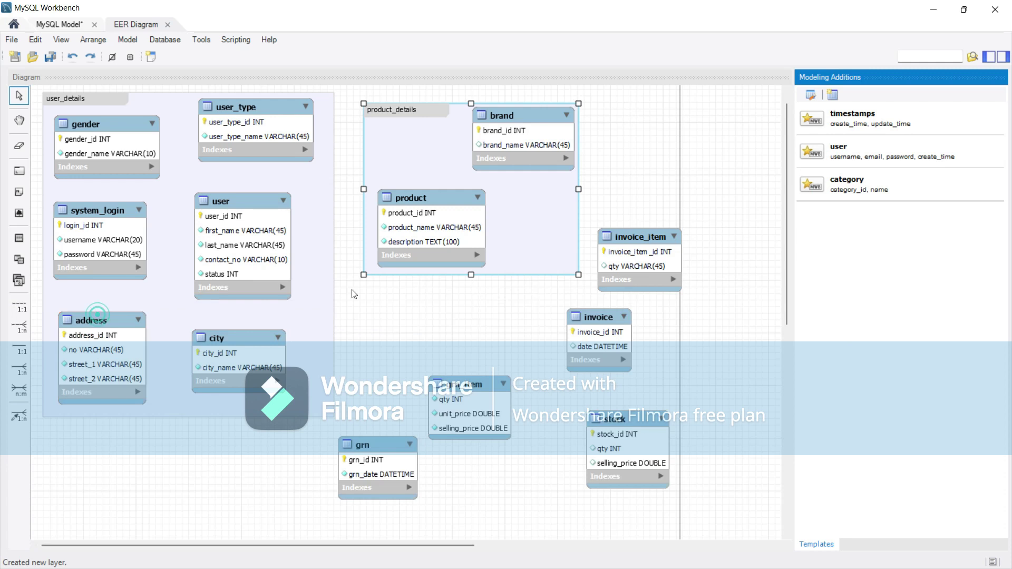
Set the user_details layer's colour to light red (#ff8080).
double_click(102, 103)
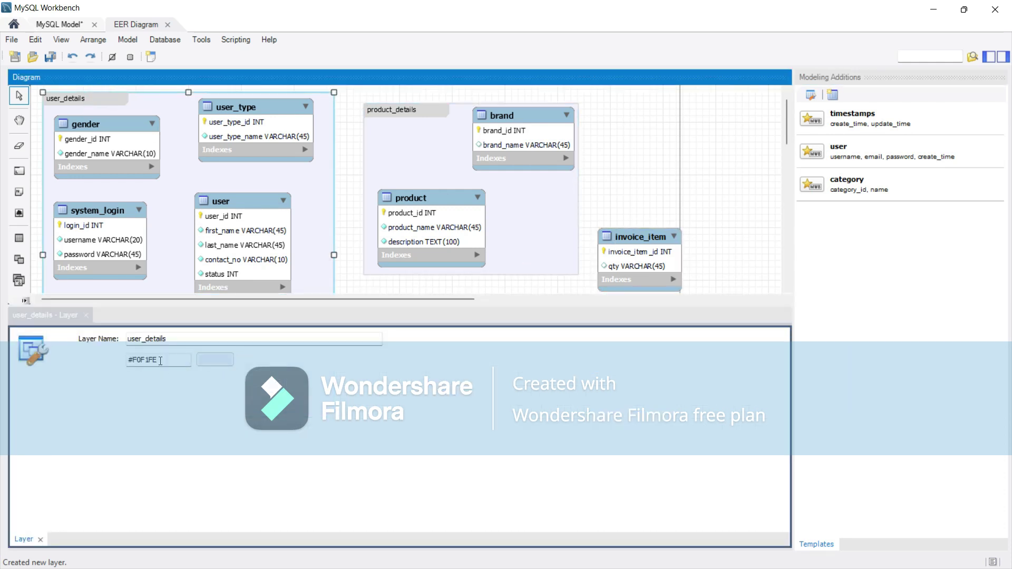
left_click(214, 360)
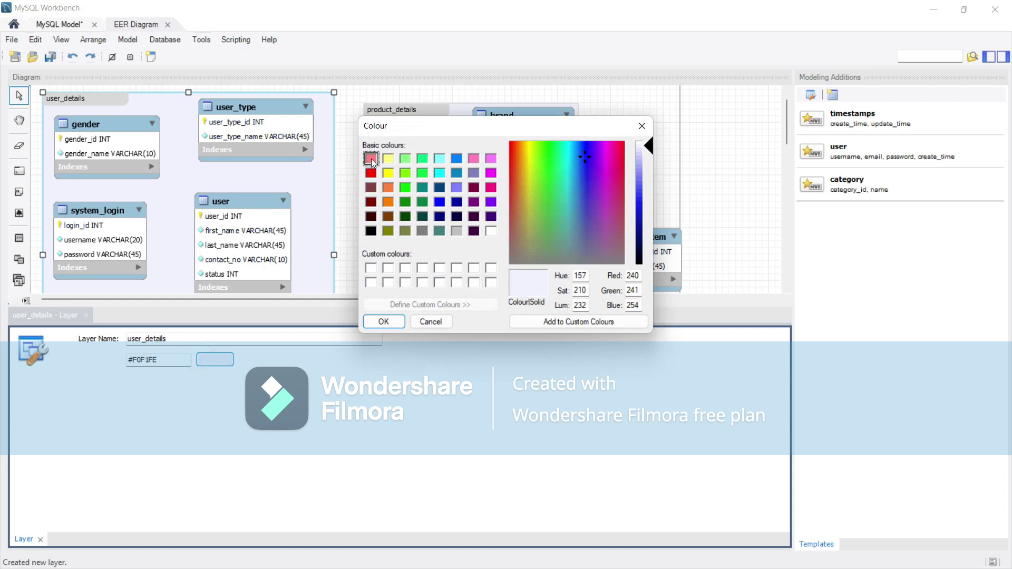
left_click(371, 159)
left_click(372, 324)
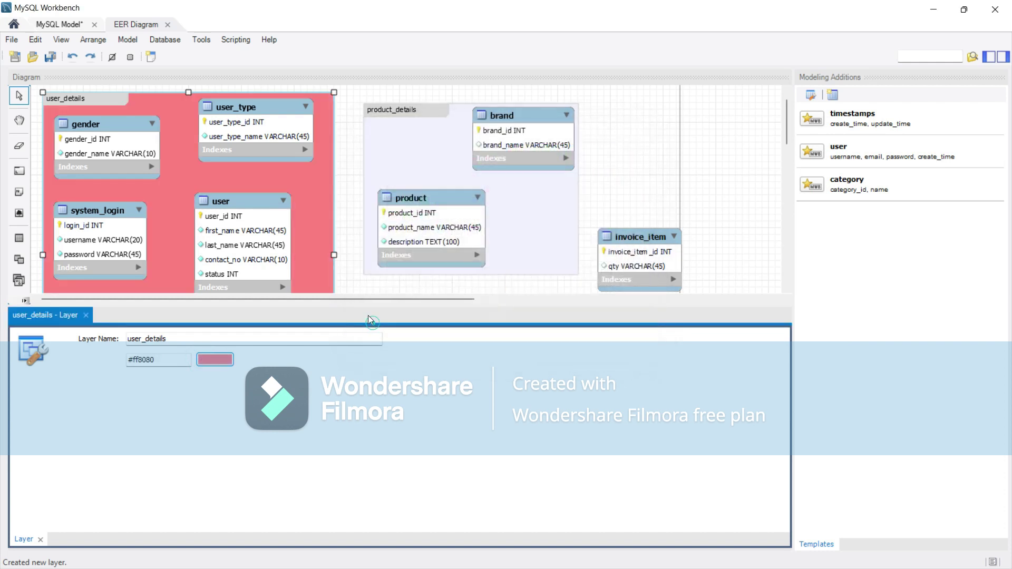
Set the product_details layer's colour to green.
double_click(439, 128)
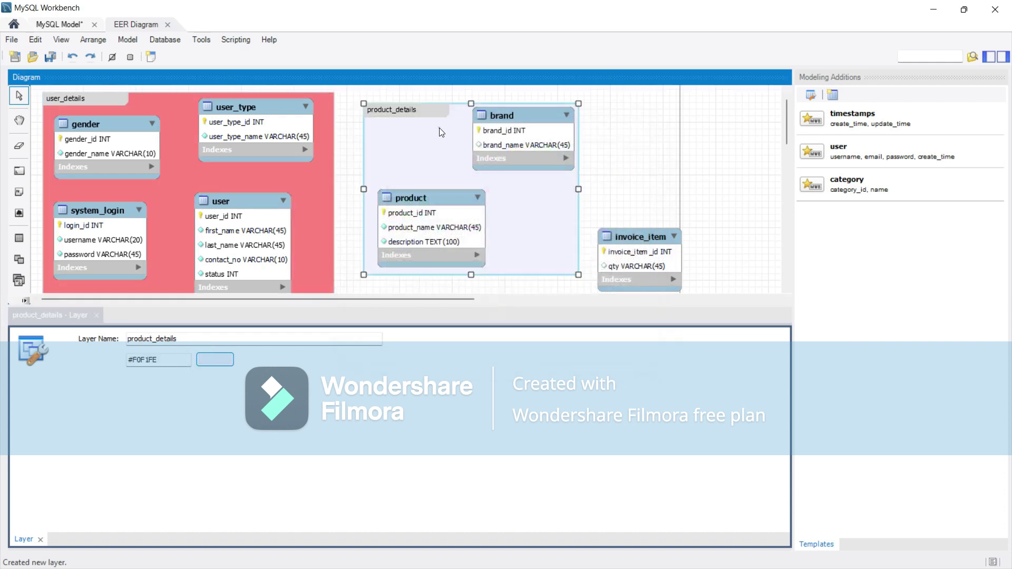
left_click(210, 361)
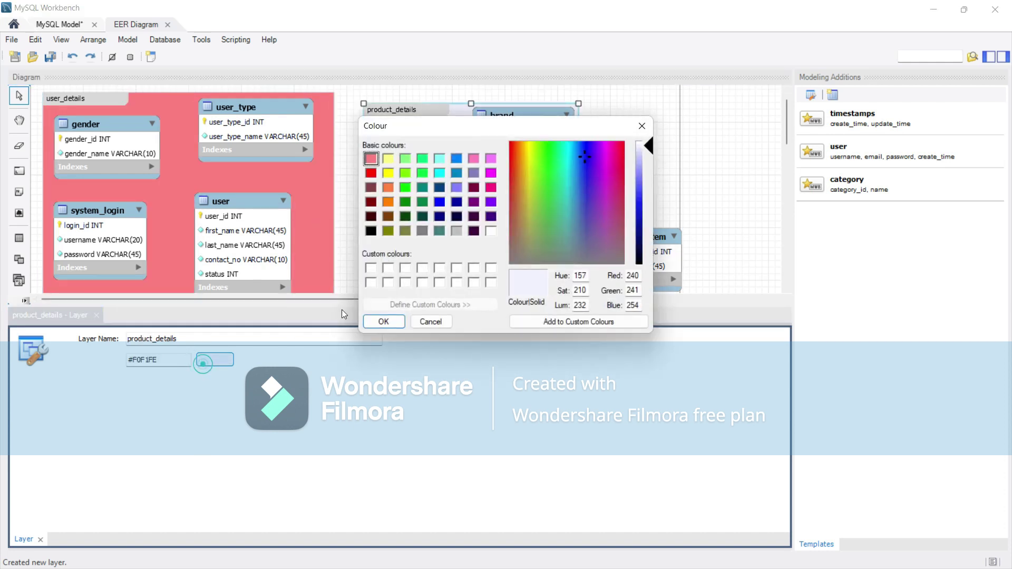
left_click(410, 203)
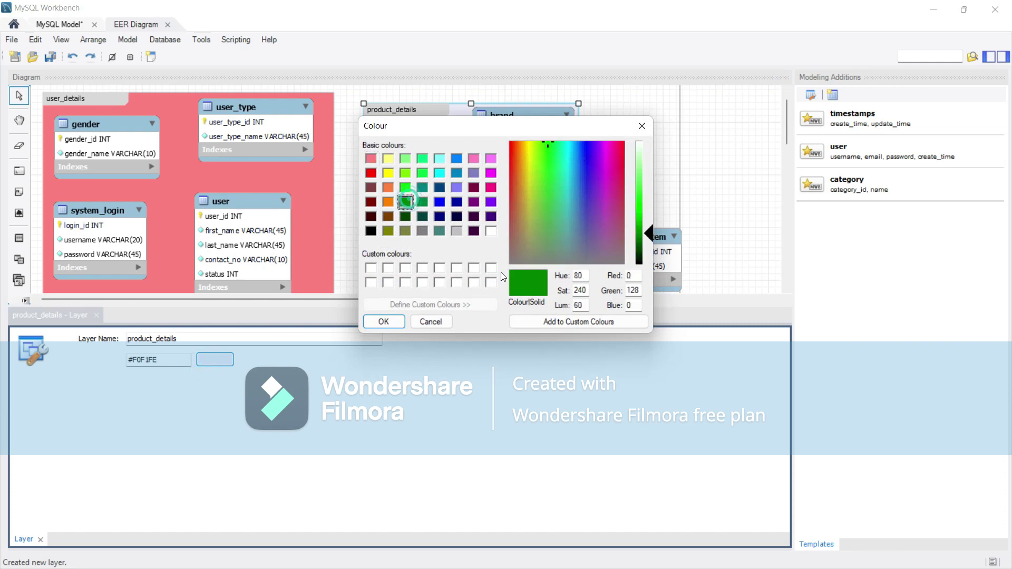
left_click(383, 322)
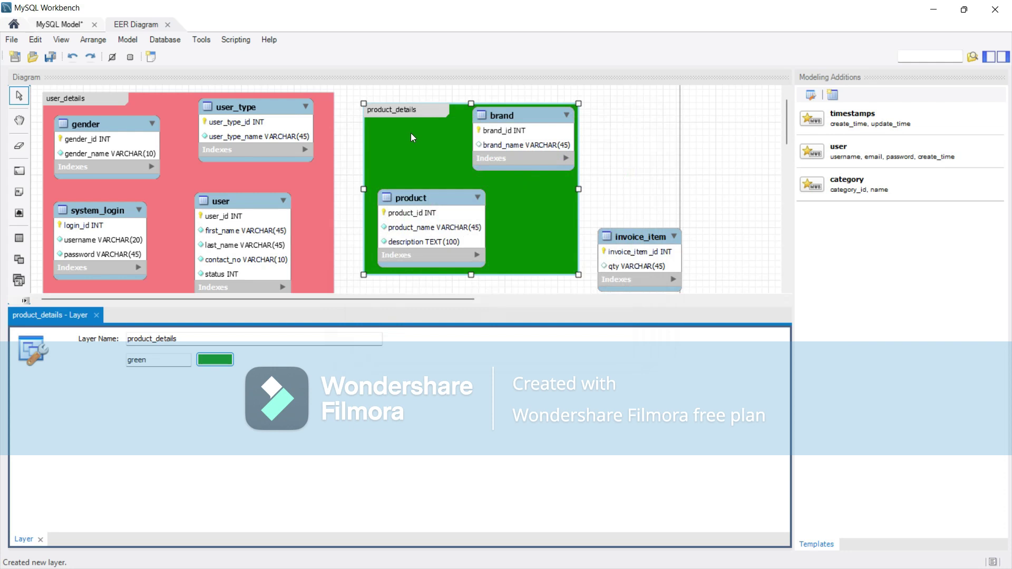
Change the product_details layer's colour to blue.
left_click(211, 363)
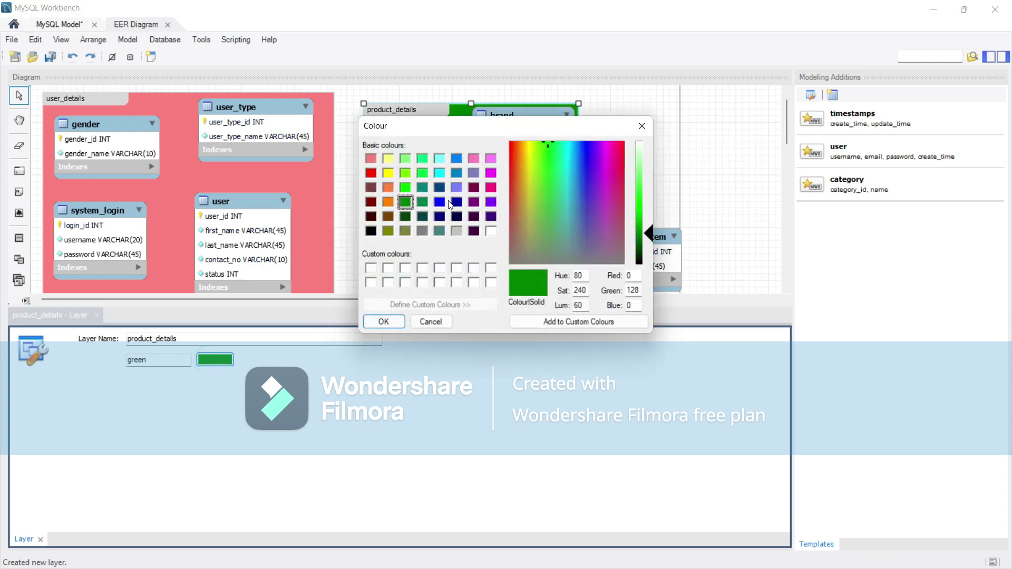
left_click(442, 203)
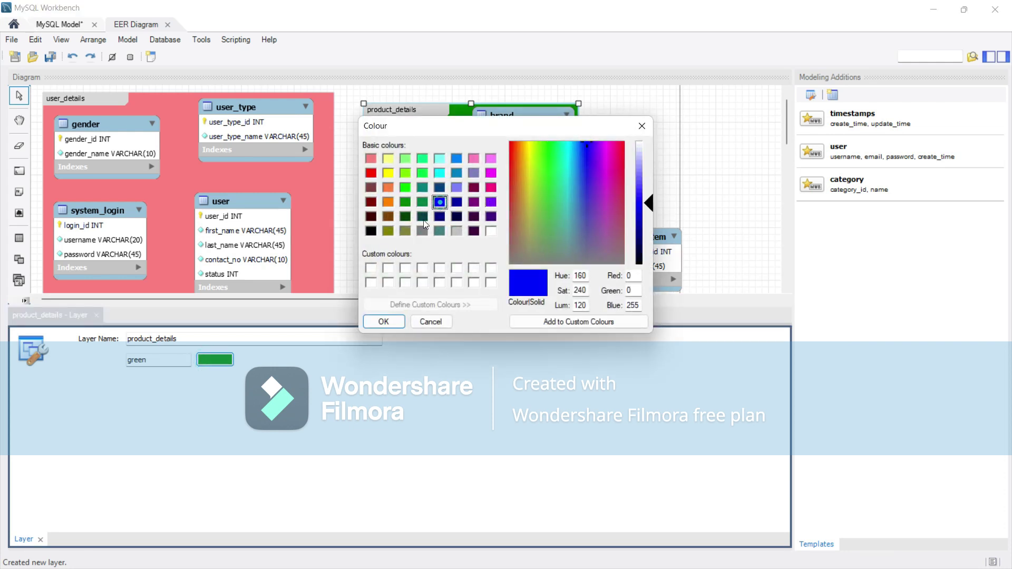
left_click(384, 323)
Arrange the invoice_item and invoice tables side by side just below the product_details layer, with invoice_item first.
left_click(629, 164)
scroll(648, 187, "down", 2)
scroll(646, 182, "down", 3)
left_click_drag(632, 128, 680, 210)
left_click_drag(600, 207, 675, 125)
left_click_drag(672, 200, 584, 192)
left_click_drag(665, 125, 690, 193)
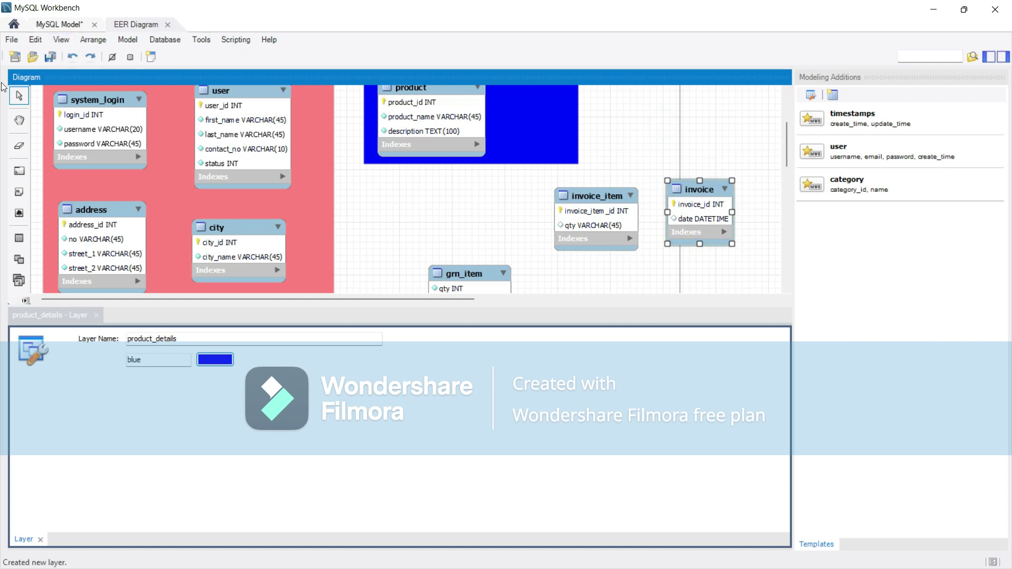
Create a layer around the invoice_item and invoice tables and name it invoice_details.
left_click(19, 170)
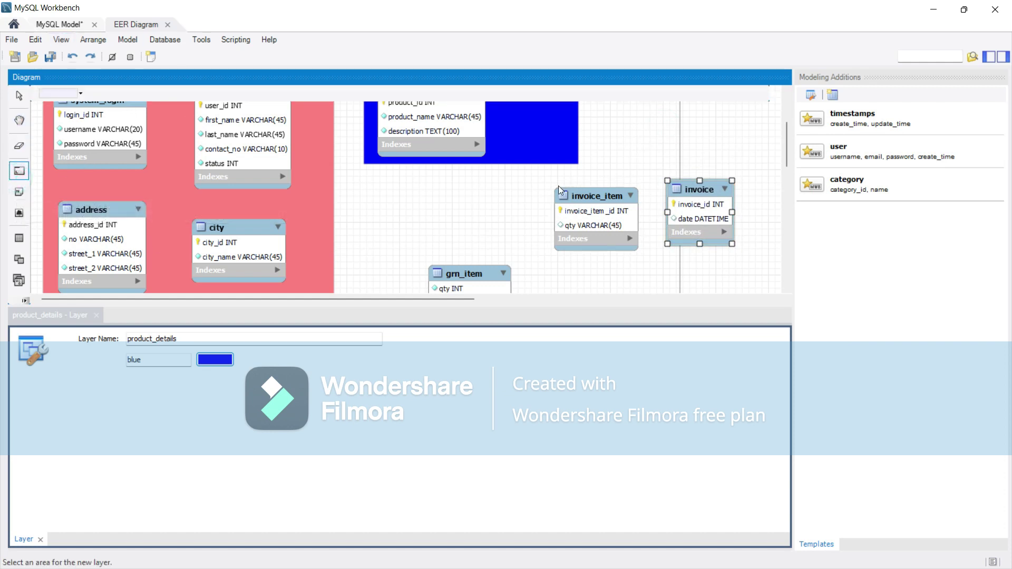
left_click_drag(542, 170, 757, 275)
left_click(577, 172)
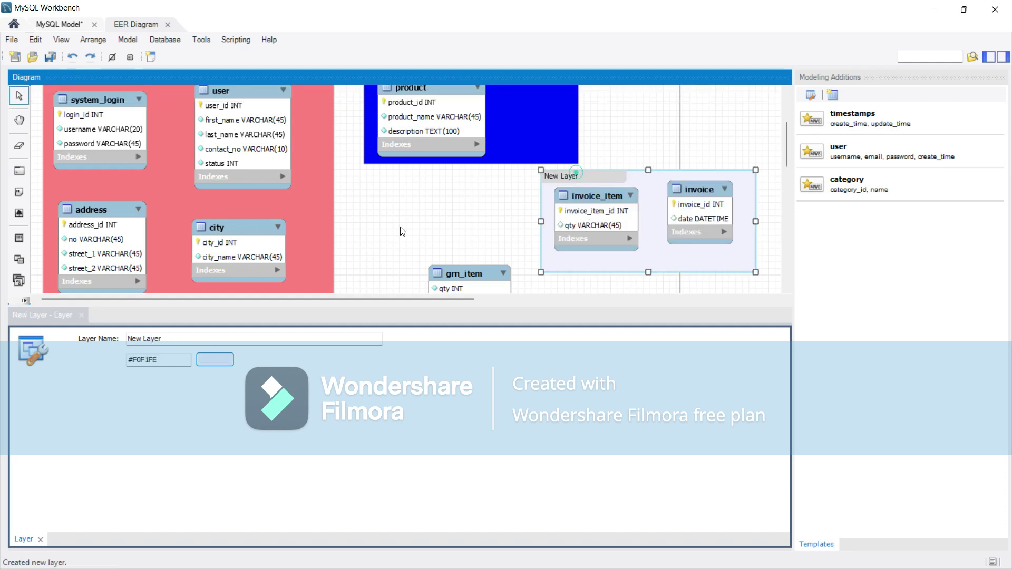
triple_click(230, 342)
type("i")
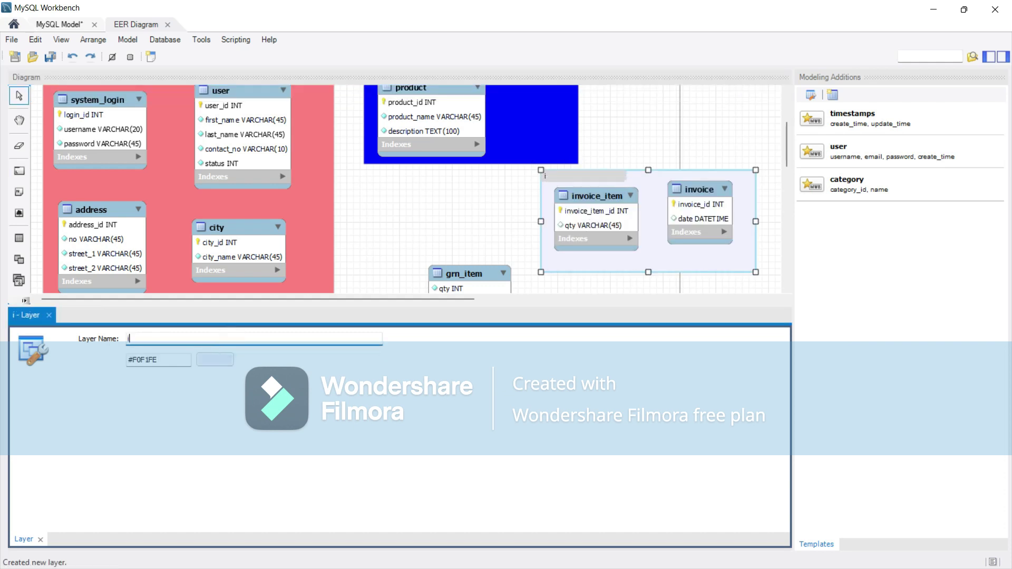
type("nvoice")
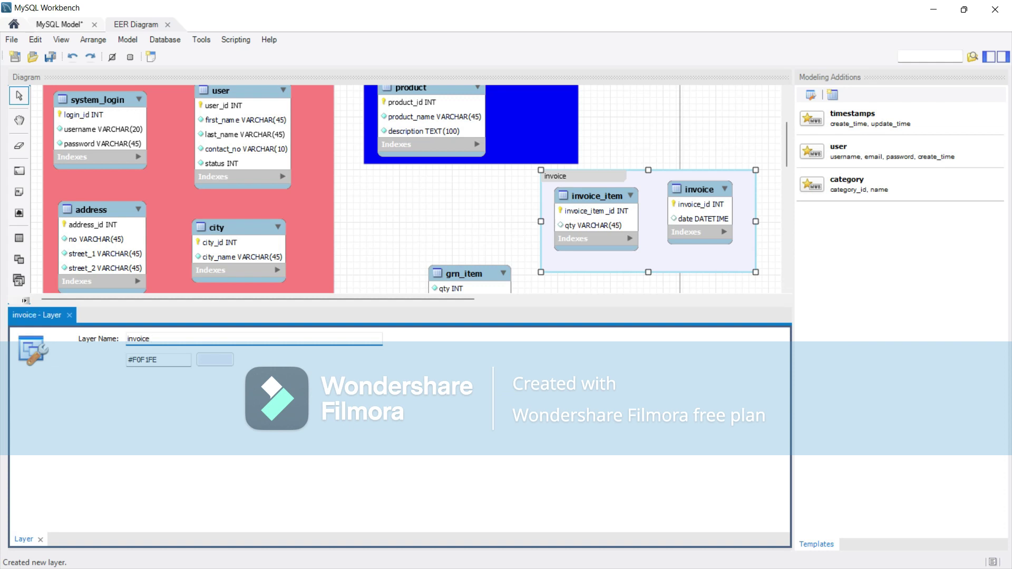
type("_details")
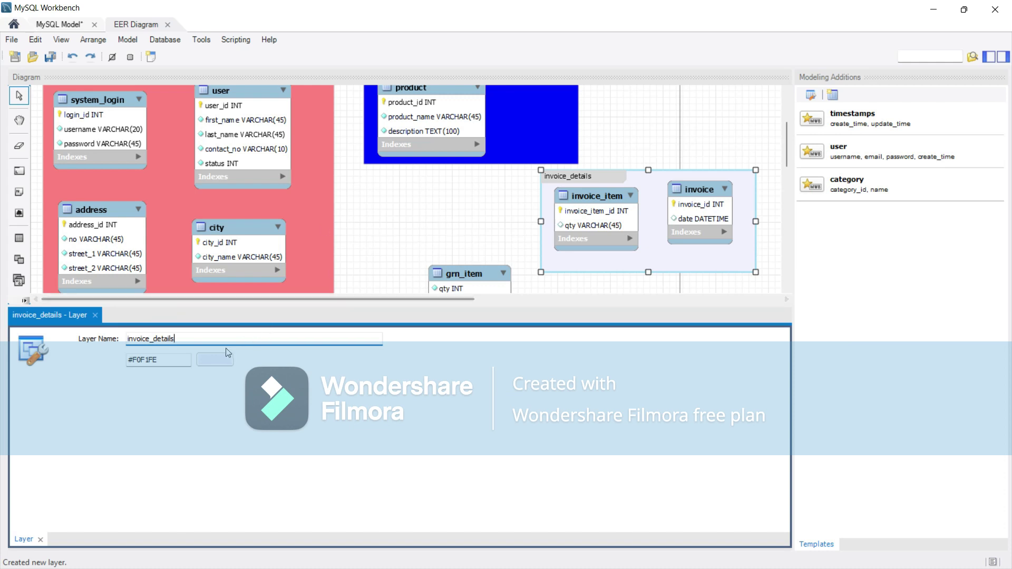
Set the invoice_details layer's colour to gray.
left_click(217, 360)
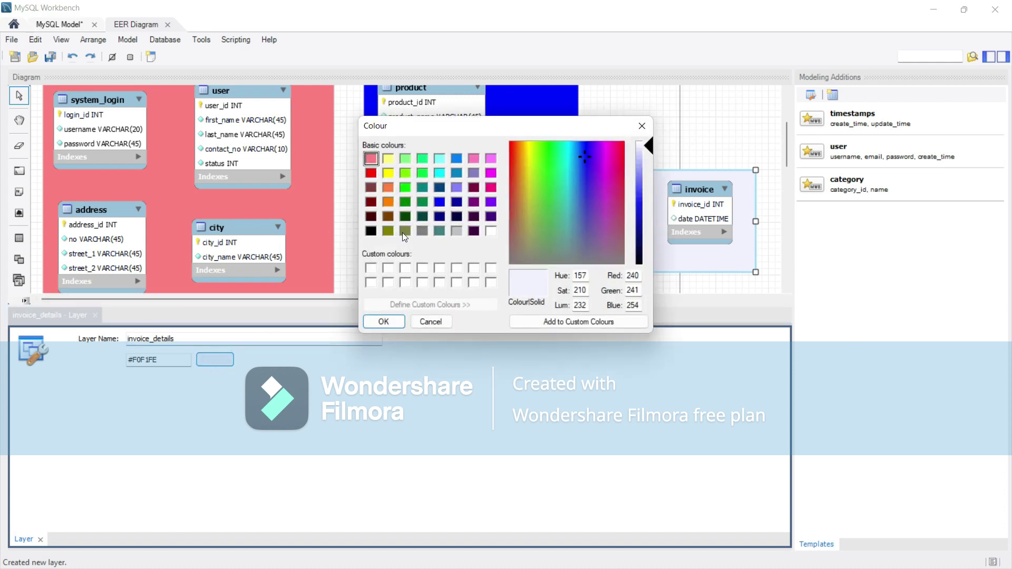
left_click(422, 231)
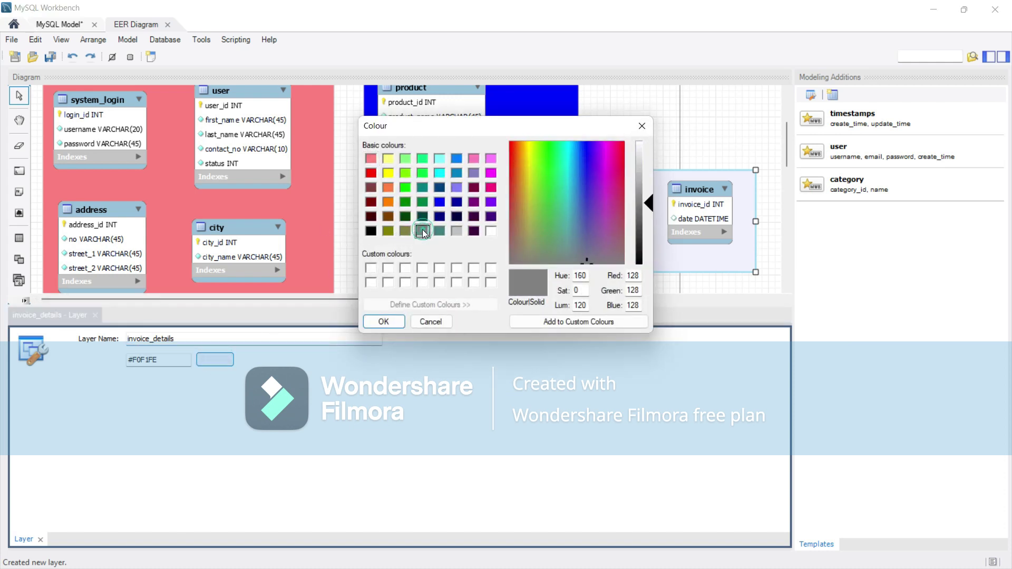
left_click(384, 322)
left_click(464, 195)
Place the grn_item table beside the grn table and create a new layer around both of them.
scroll(469, 225, "down", 2)
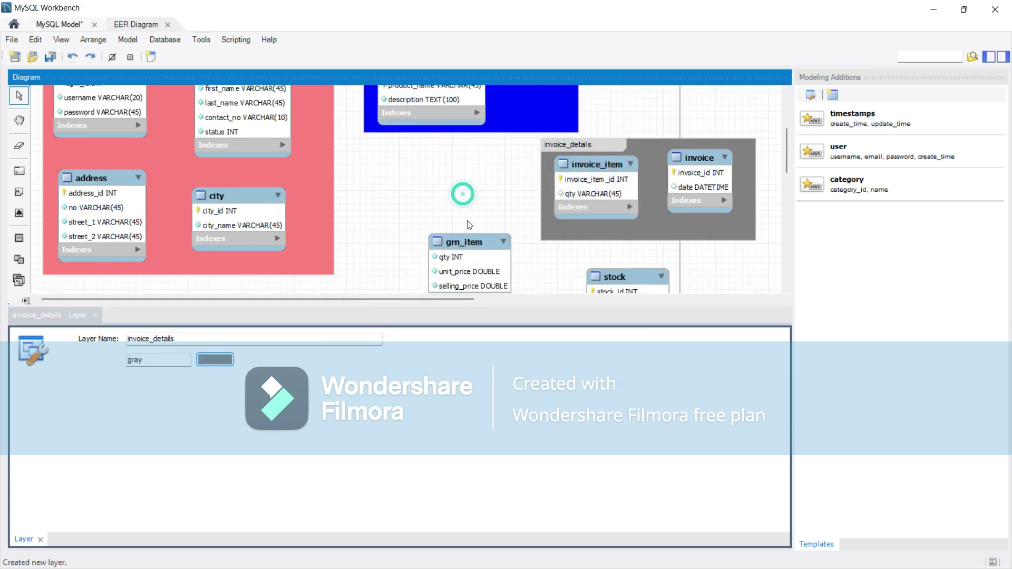
scroll(469, 225, "down", 6)
left_click(481, 154)
left_click_drag(485, 153, 487, 149)
left_click_drag(479, 197, 499, 207)
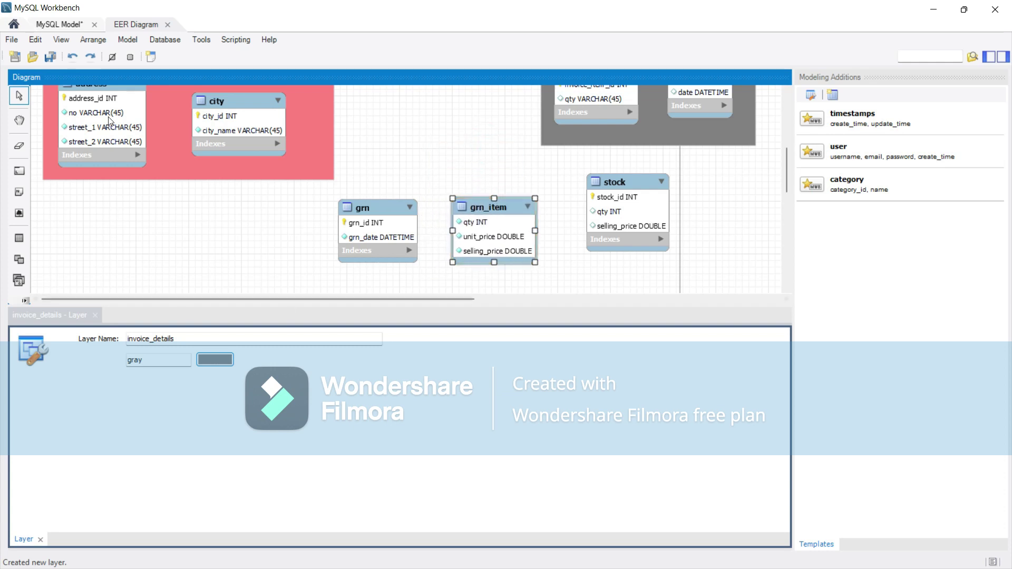
left_click(19, 172)
left_click_drag(332, 188, 555, 292)
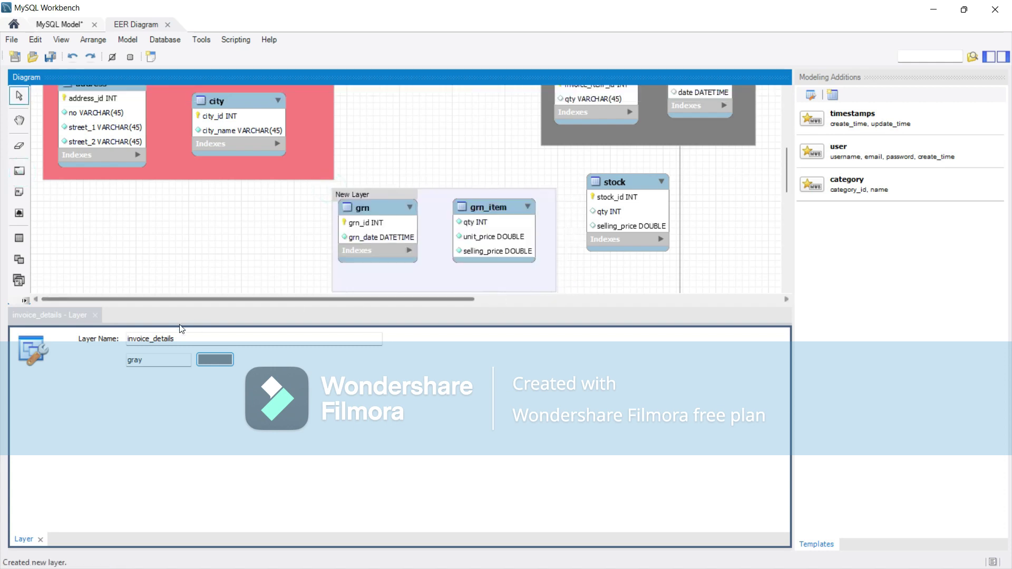
Rename the invoice_details layer to grn_details and set its colour to dark magenta (#800040).
double_click(181, 340)
key("BackSpace")
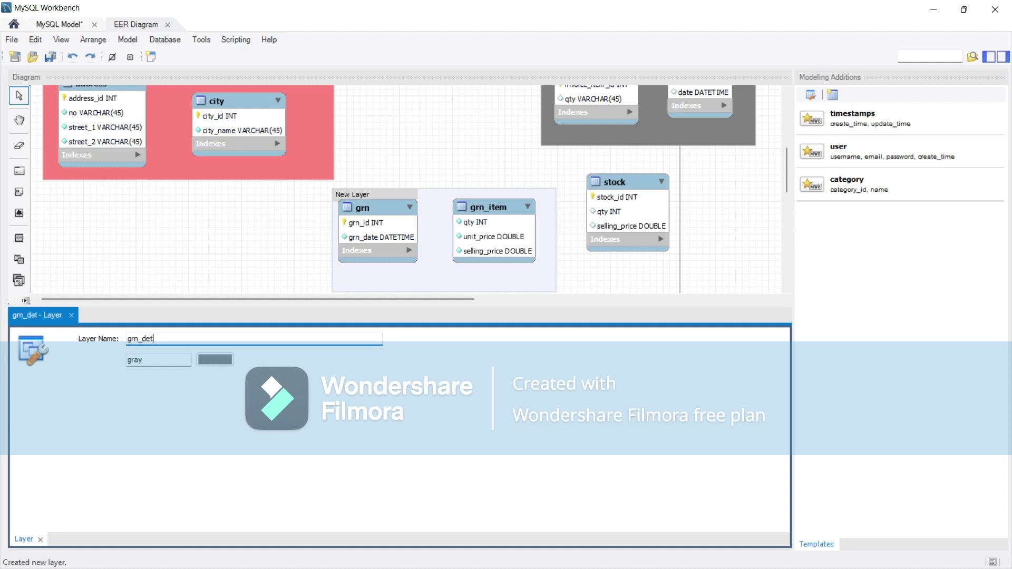
left_click(200, 361)
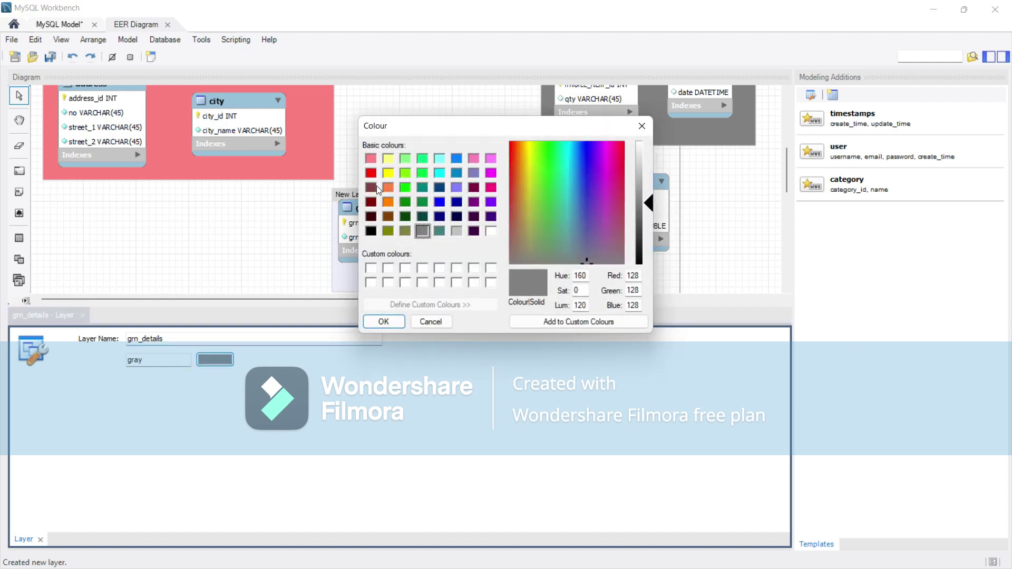
left_click(478, 188)
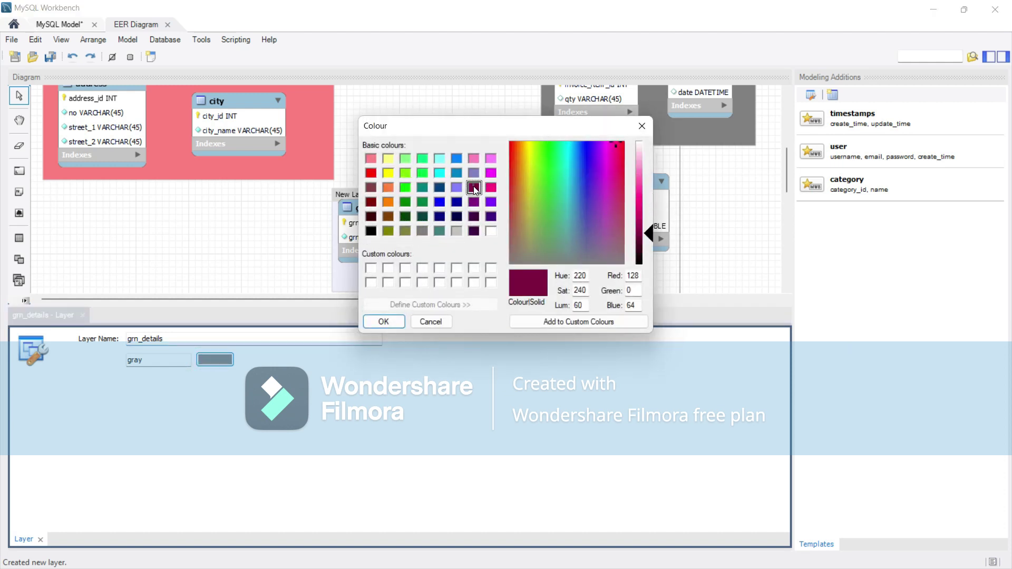
left_click(383, 322)
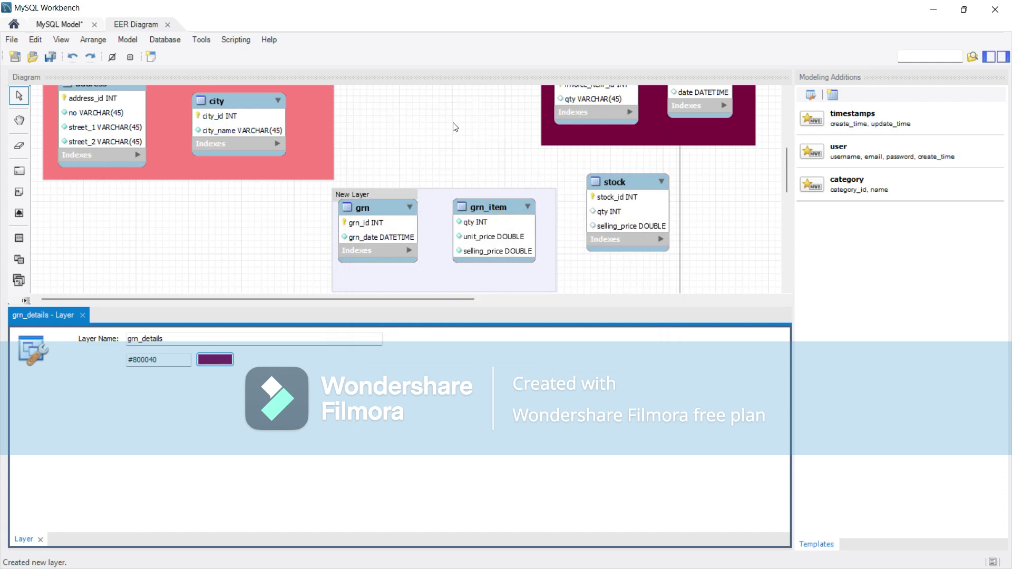
Rename the layer around the invoice_item and invoice tables to invoice_details.
scroll(452, 155, "up", 3)
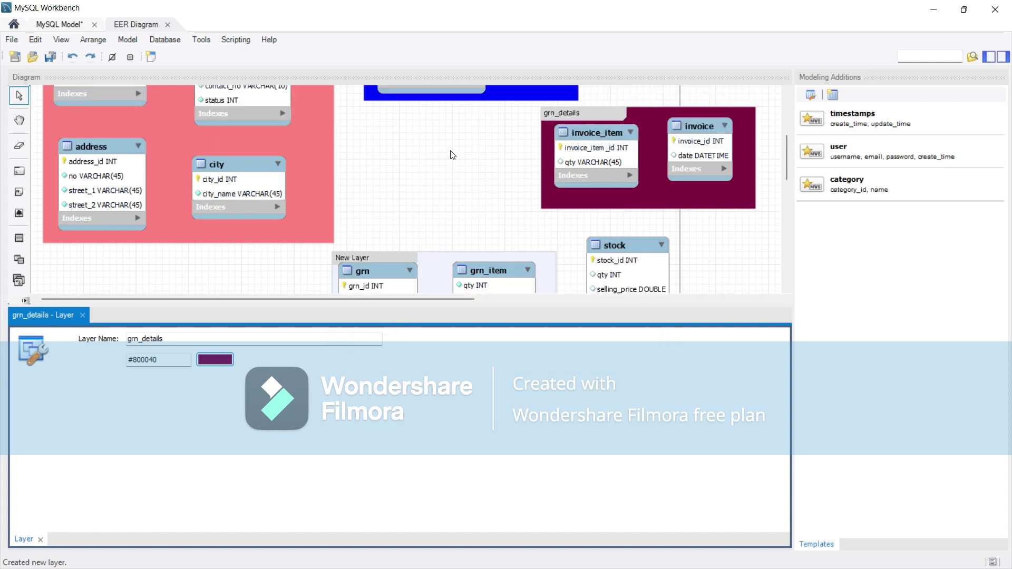
left_click(582, 110)
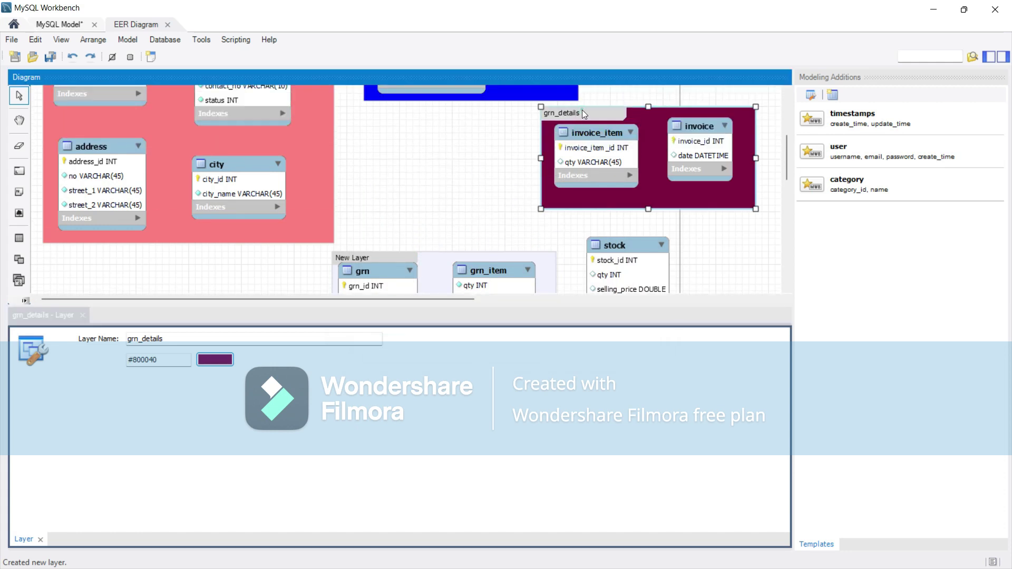
left_click(139, 338)
key("BackSpace")
key("BackSpace")
key("BackSpace")
type("in")
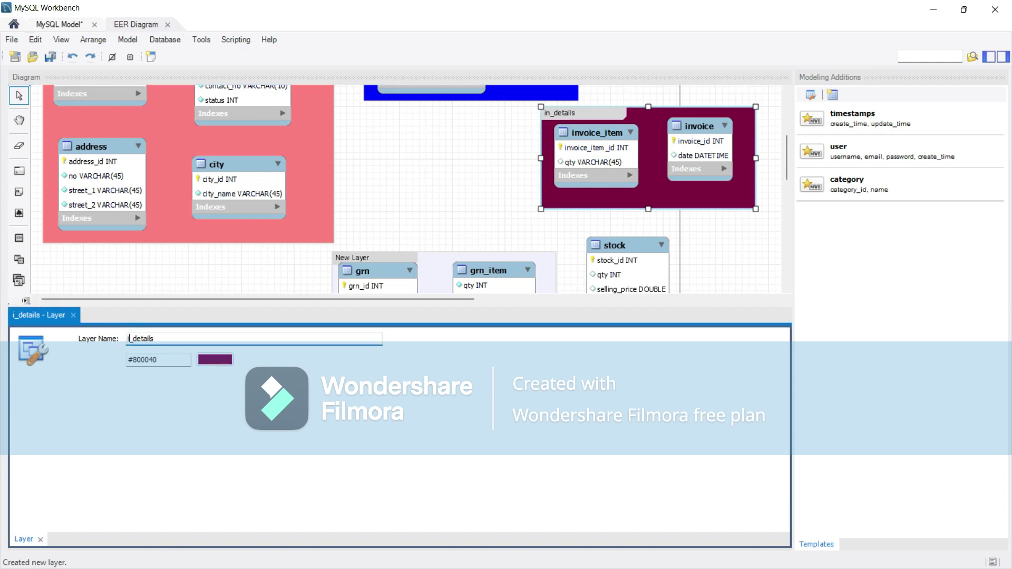
type("voice")
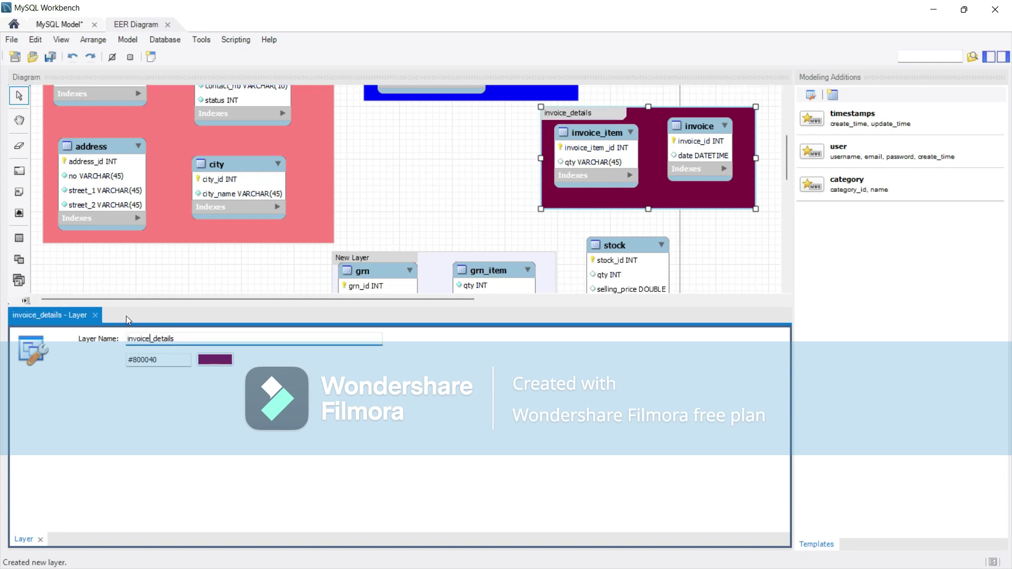
Rename the new layer around the grn and grn_item tables to grn_details.
left_click(441, 264)
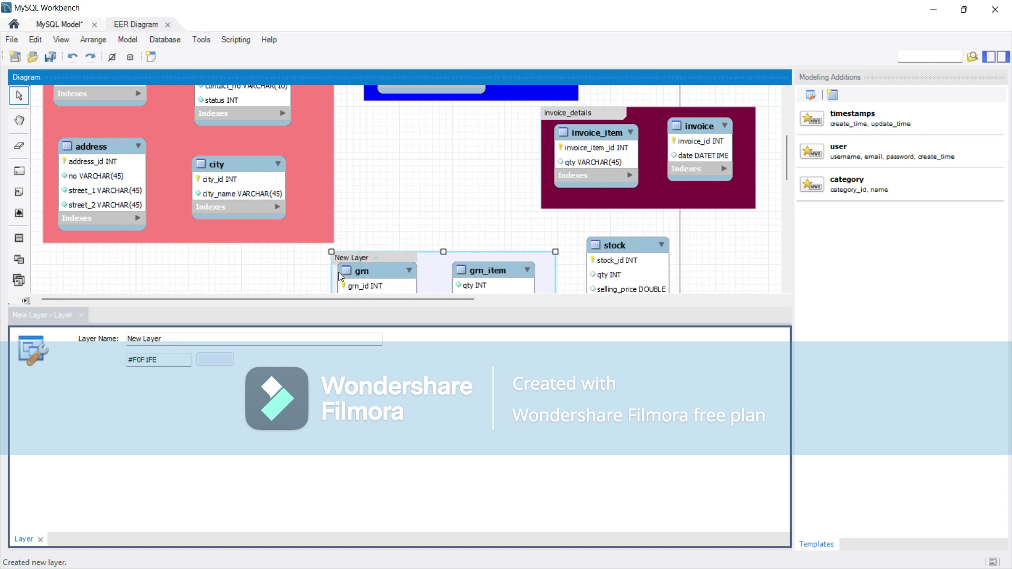
left_click_drag(172, 338, 89, 354)
key("BackSpace")
type("grn_")
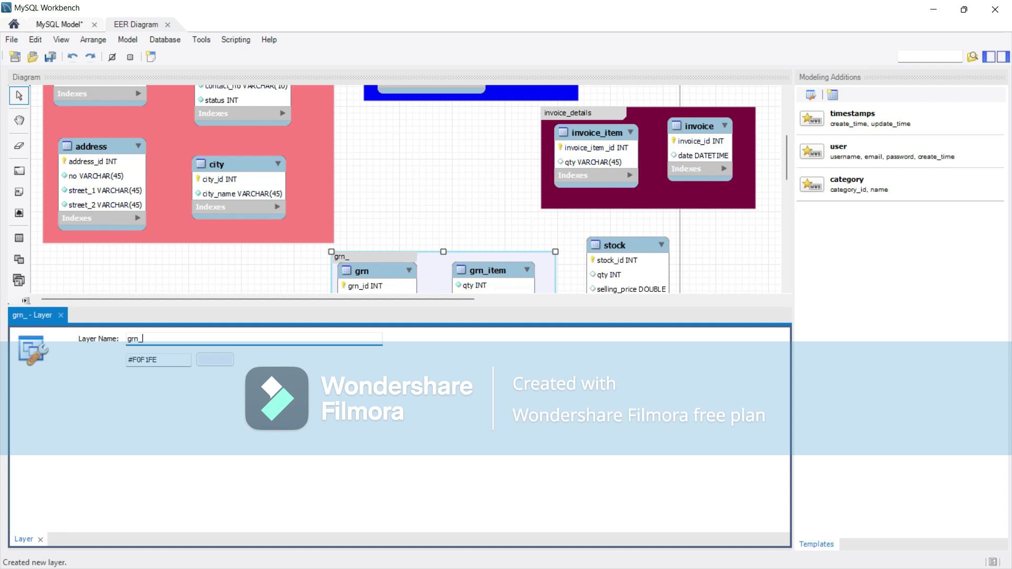
type("details")
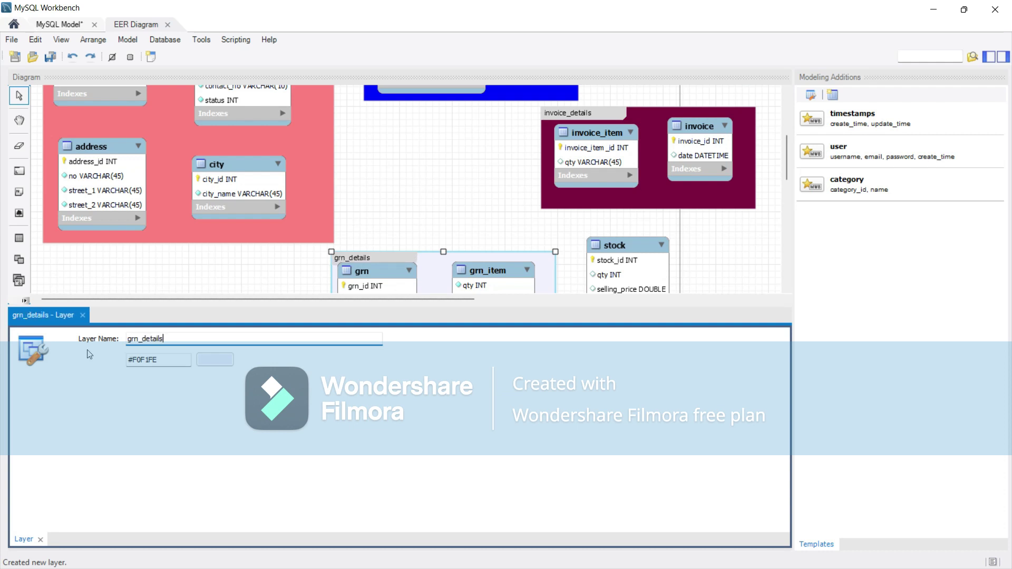
Set the grn_details layer's colour to fuchsia.
left_click(215, 360)
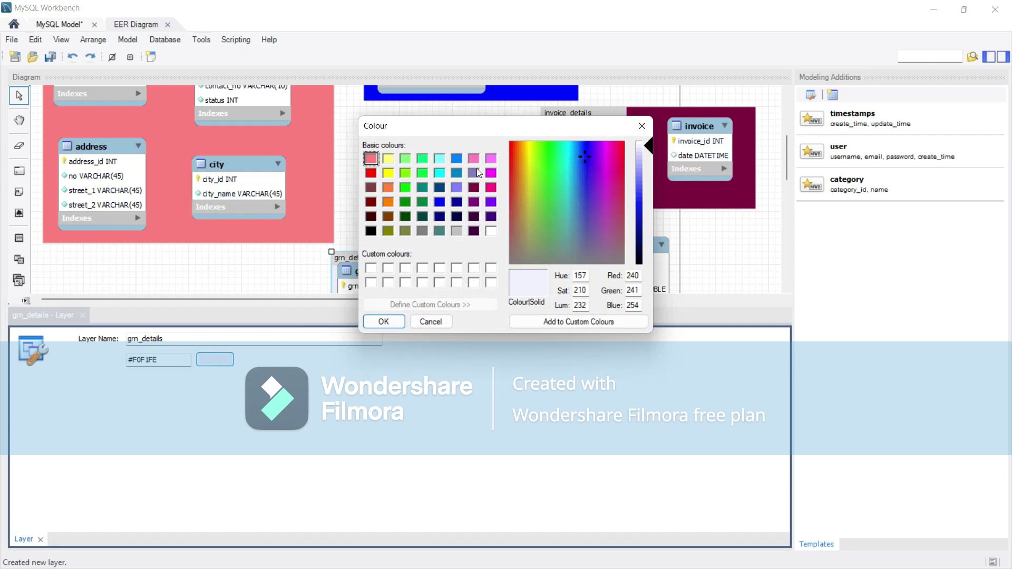
left_click(491, 174)
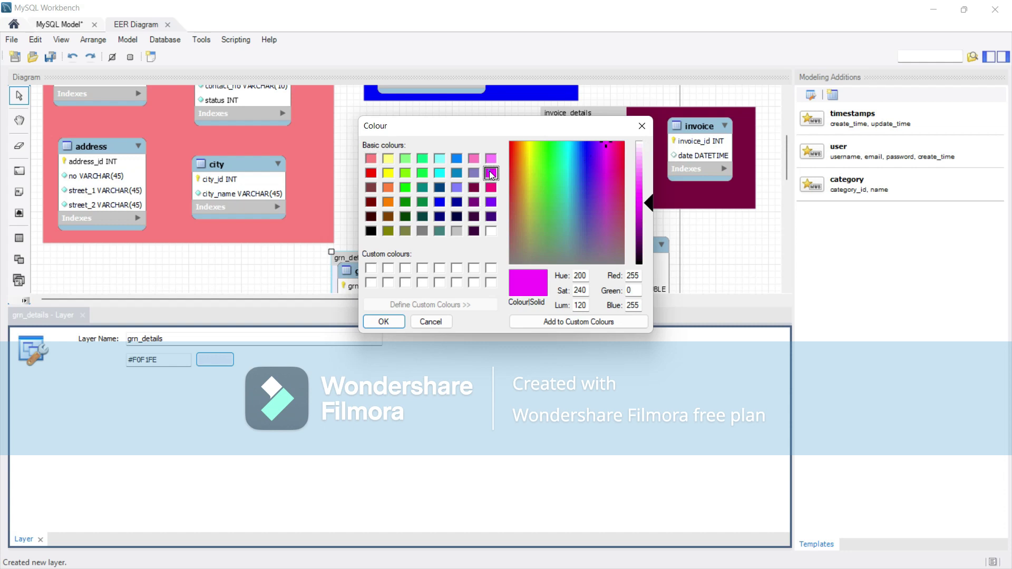
left_click(384, 321)
left_click(410, 211)
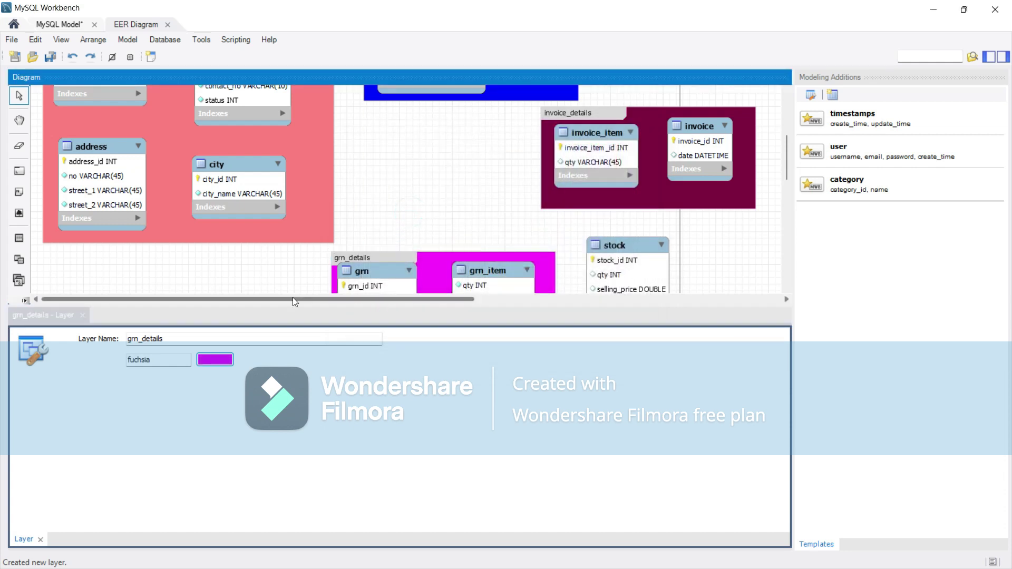
Close the layer editor and shift the grn table slightly down within the grn_details layer.
left_click(83, 315)
left_click_drag(383, 270, 391, 281)
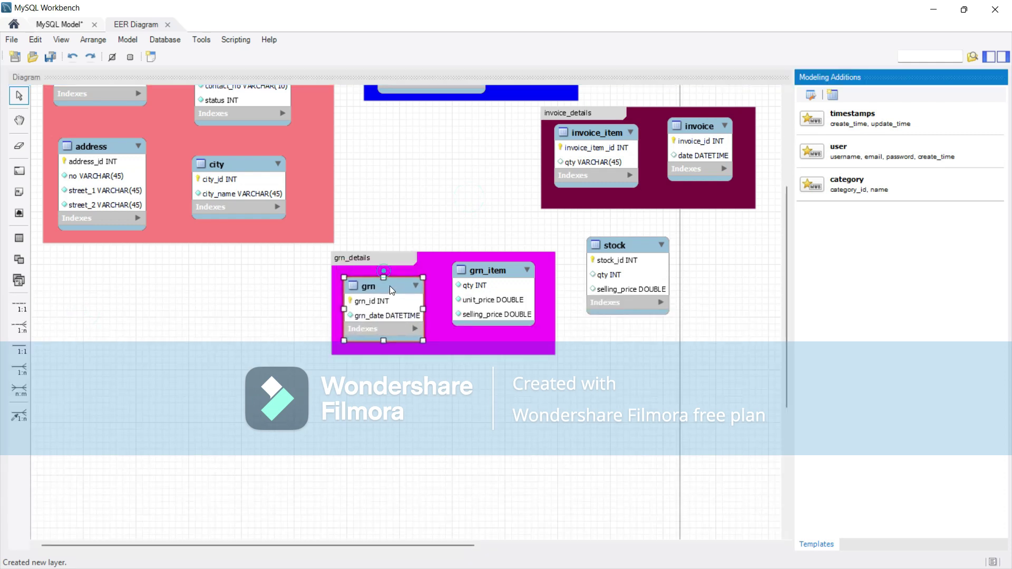
scroll(472, 228, "up", 5)
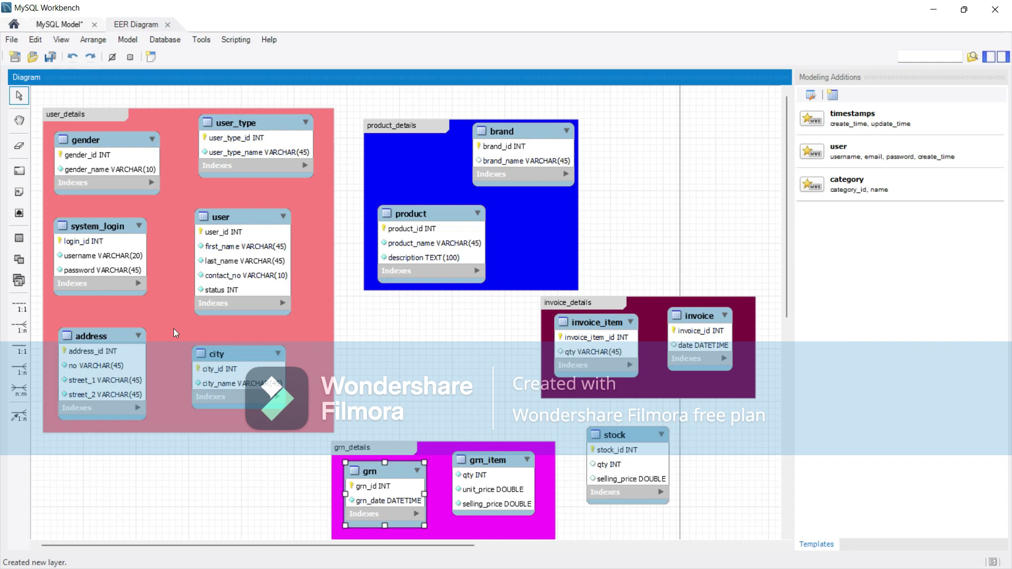
Shrink the diagram window so the question document shows beside it, and delete the selected object.
left_click(965, 10)
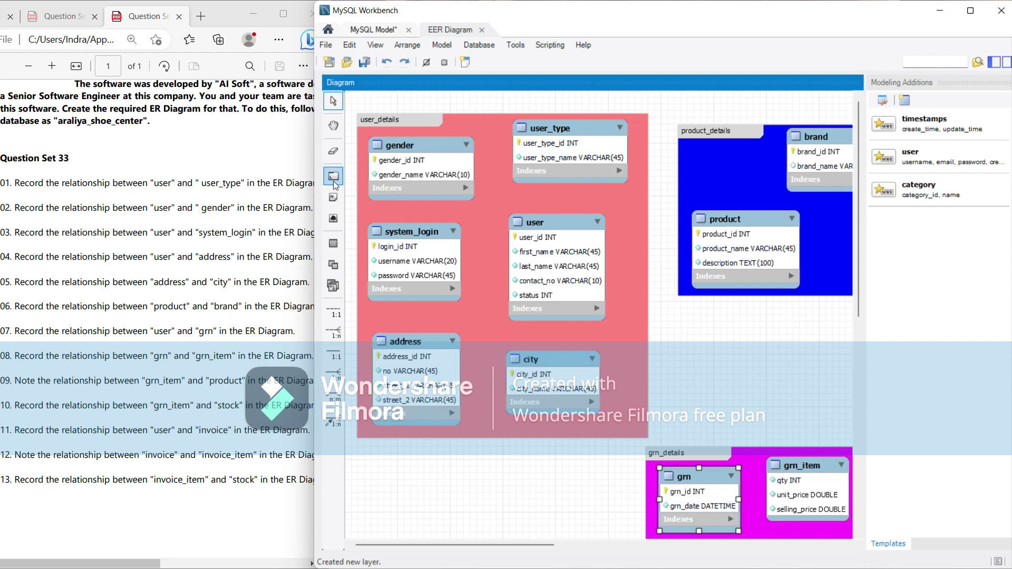
key("Delete")
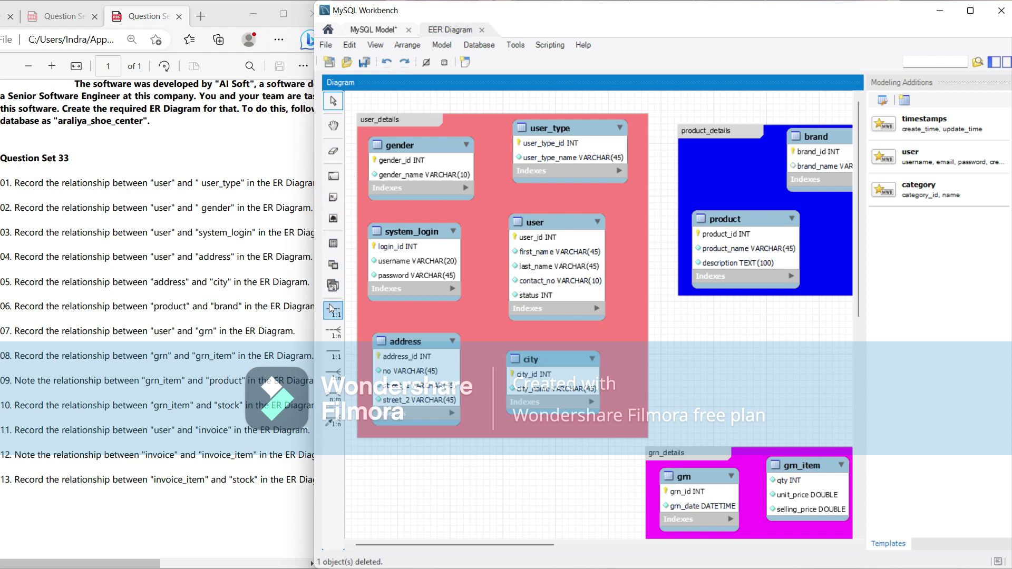
Create a one-to-many non-identifying relationship with user as the foreign key table and user_type as the referenced table.
left_click(333, 331)
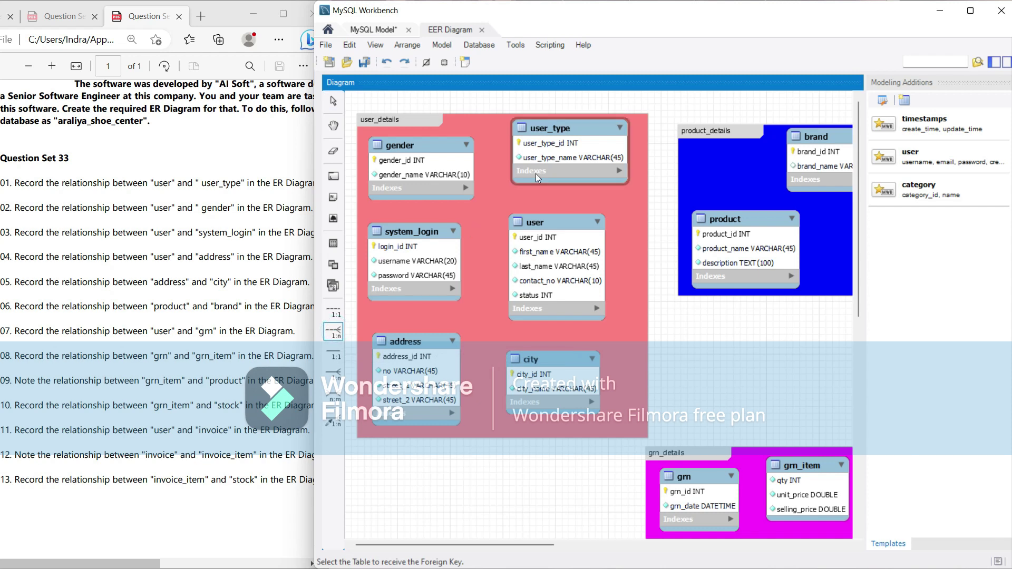
left_click(560, 238)
left_click(568, 169)
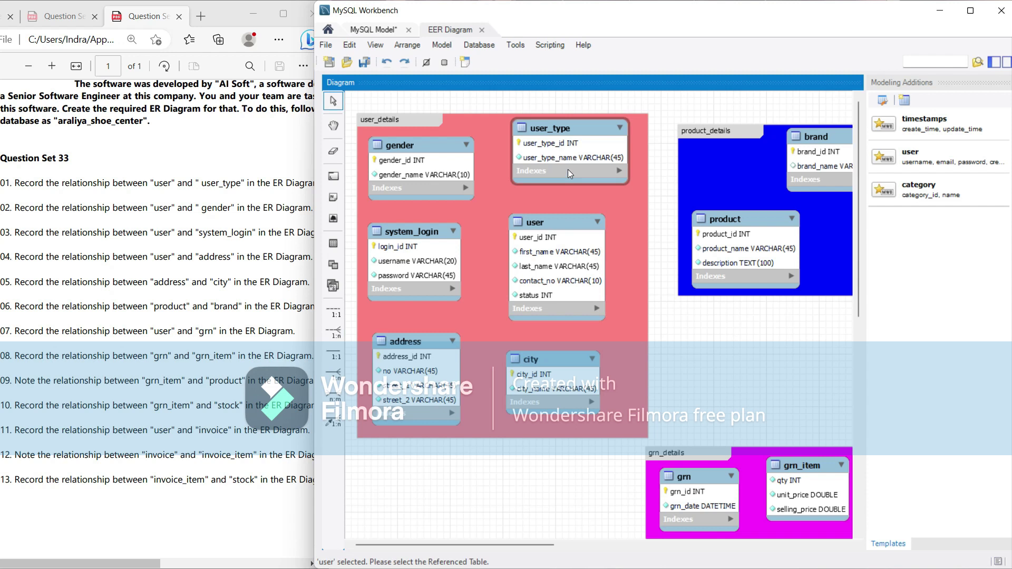
left_click(568, 169)
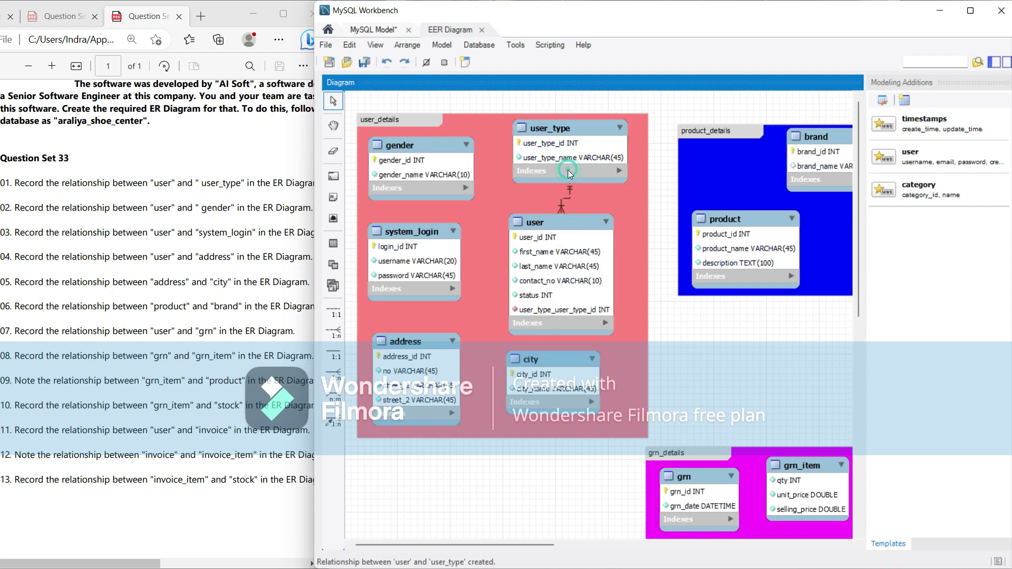
Rename the user table's user_type_user_type_id column to user_type_id and close the table editor.
left_click(570, 223)
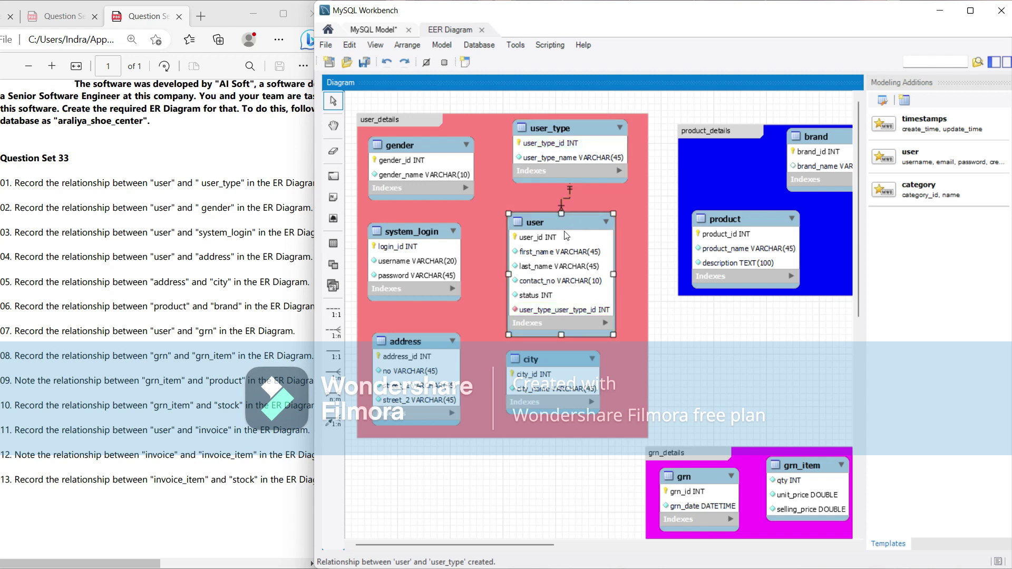
double_click(567, 235)
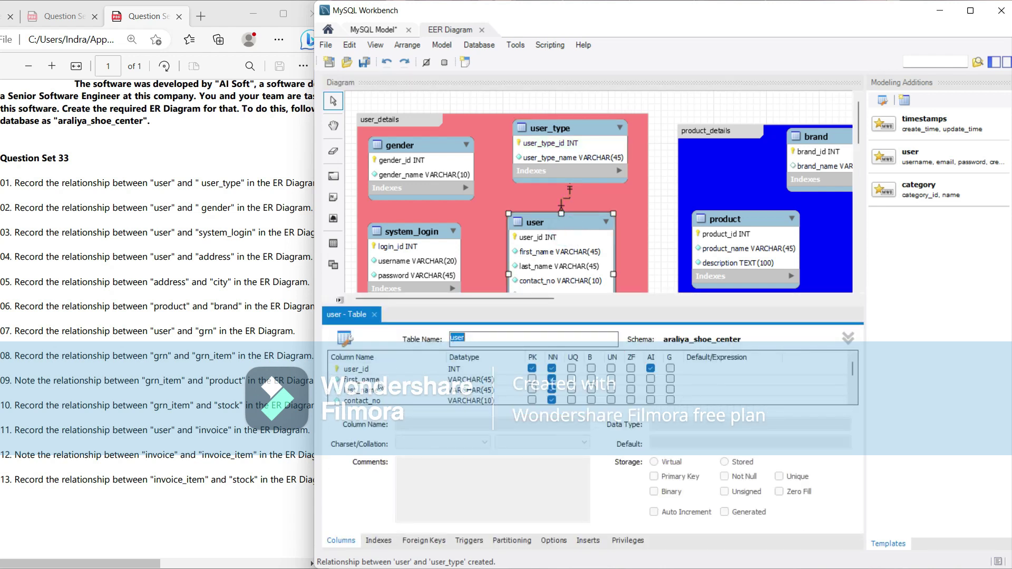
scroll(390, 389, "down", 1)
left_click(383, 392)
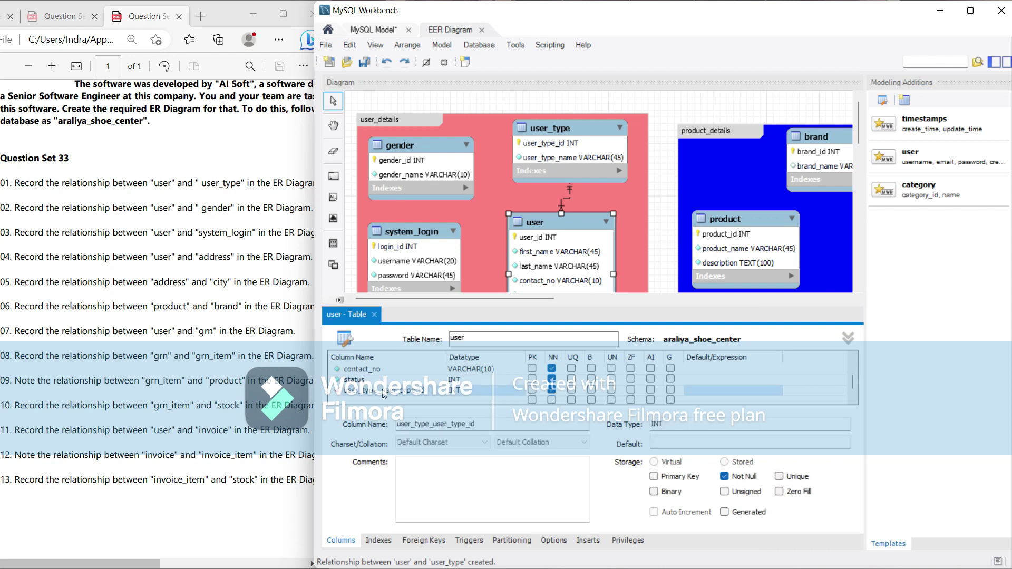
double_click(383, 394)
left_click(380, 391)
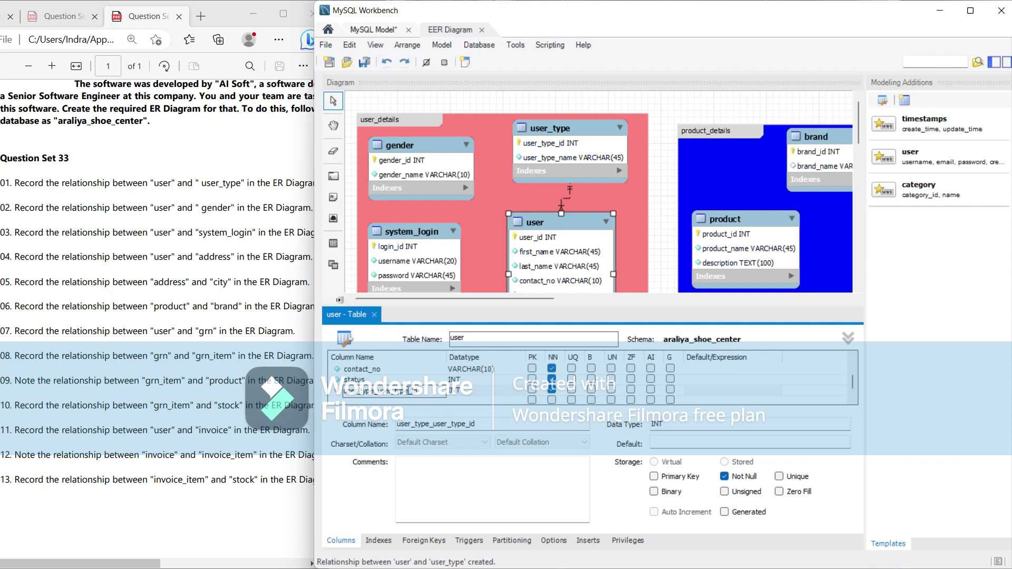
key("BackSpace")
key("BackSpace")
key("BackSpace")
key("BackSpace")
key("BackSpace")
key("BackSpace")
key("BackSpace")
key("BackSpace")
key("BackSpace")
key("BackSpace")
left_click(504, 191)
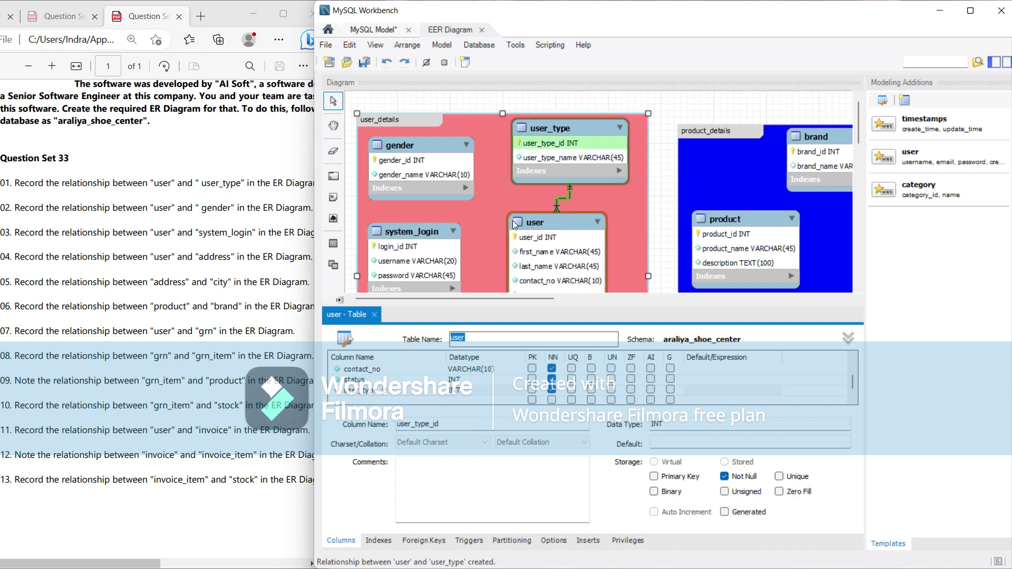
left_click(375, 315)
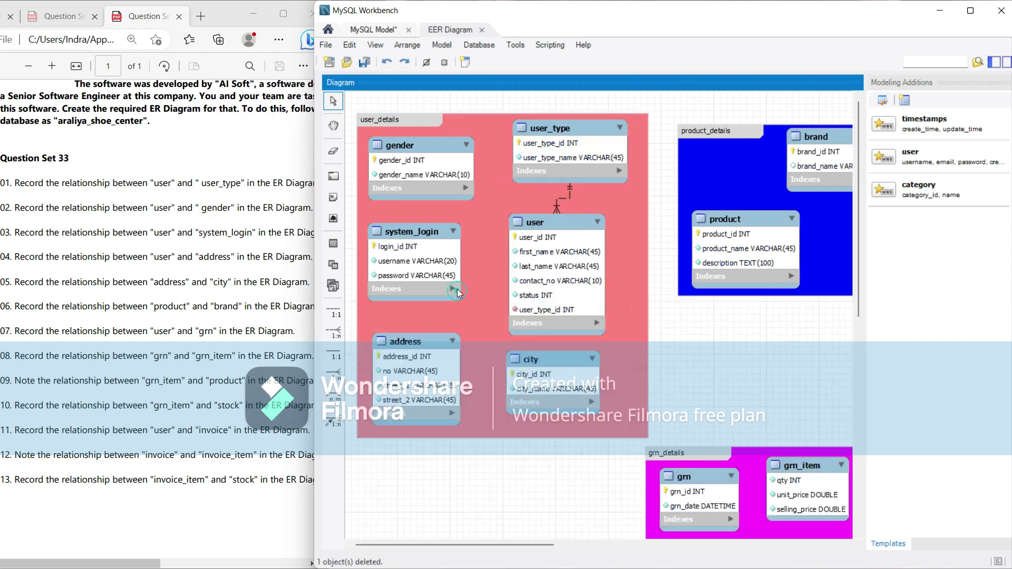
Create a one-to-many non-identifying relationship with user as the foreign key table and gender as the referenced table.
left_click(333, 332)
left_click(554, 261)
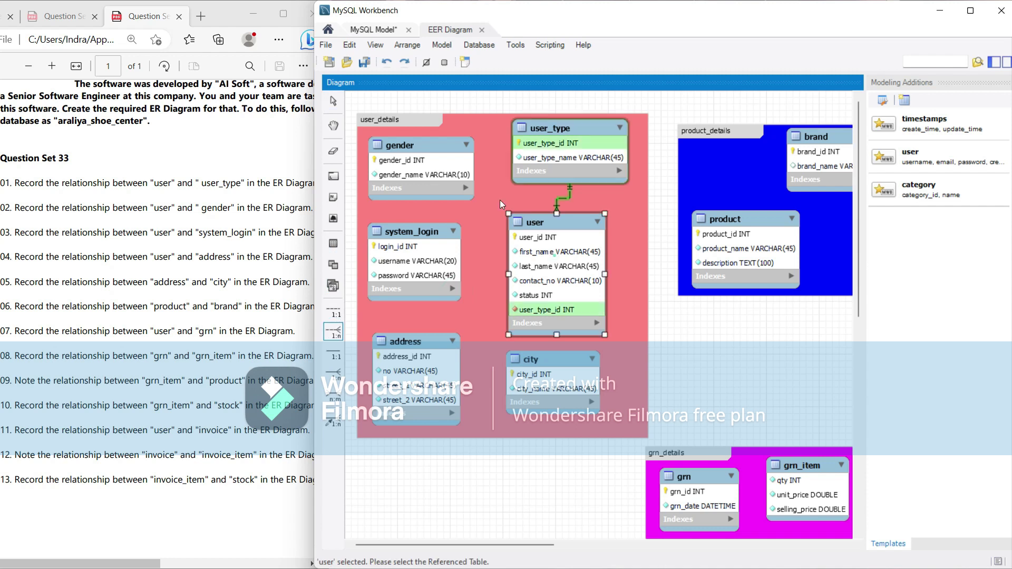
left_click(464, 182)
Rename the user table's gender_gender_id column to gender_id and close the table editor.
double_click(534, 262)
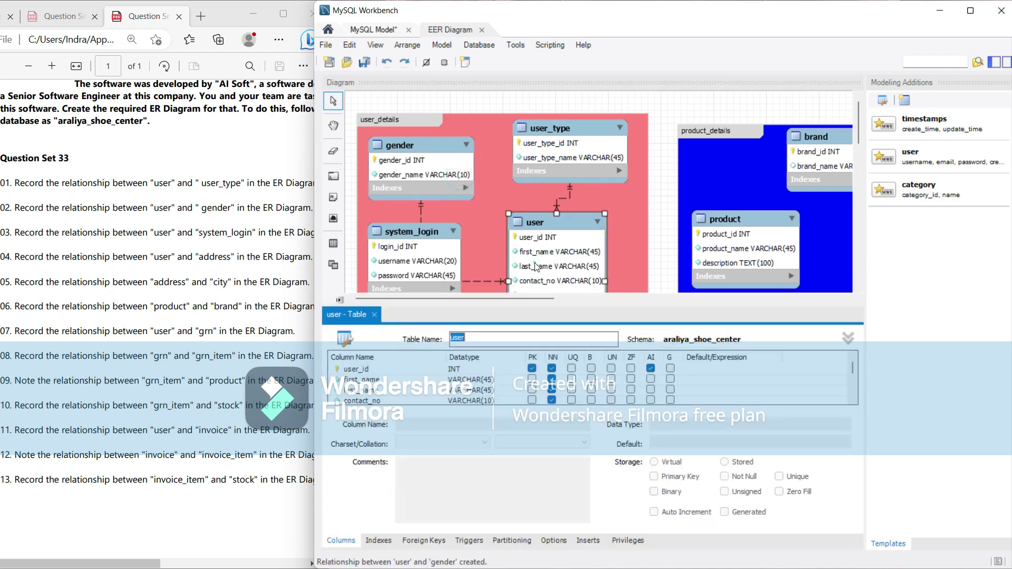
scroll(414, 380, "down", 2)
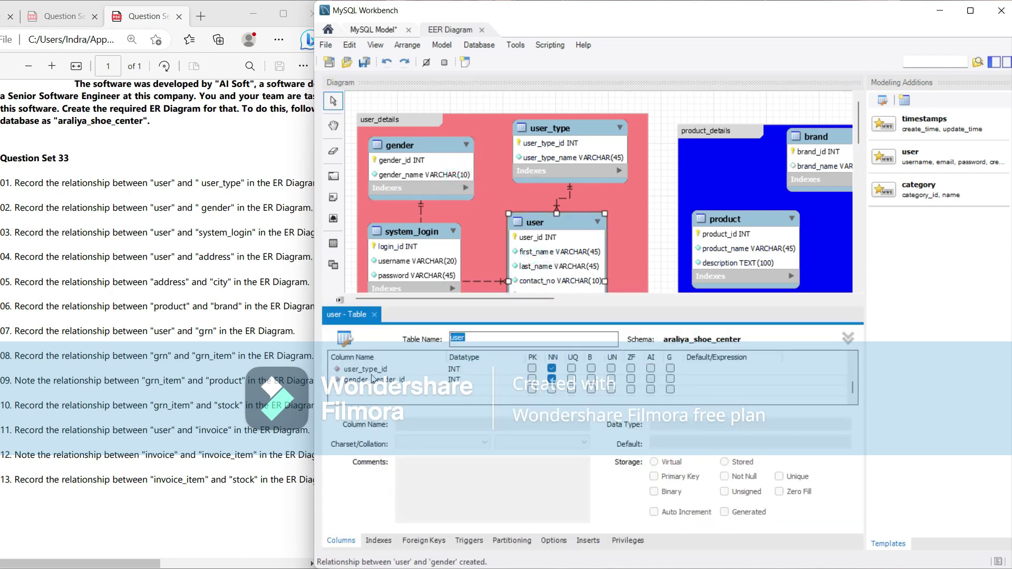
left_click(373, 379)
double_click(372, 379)
key("BackSpace")
key("BackSpace")
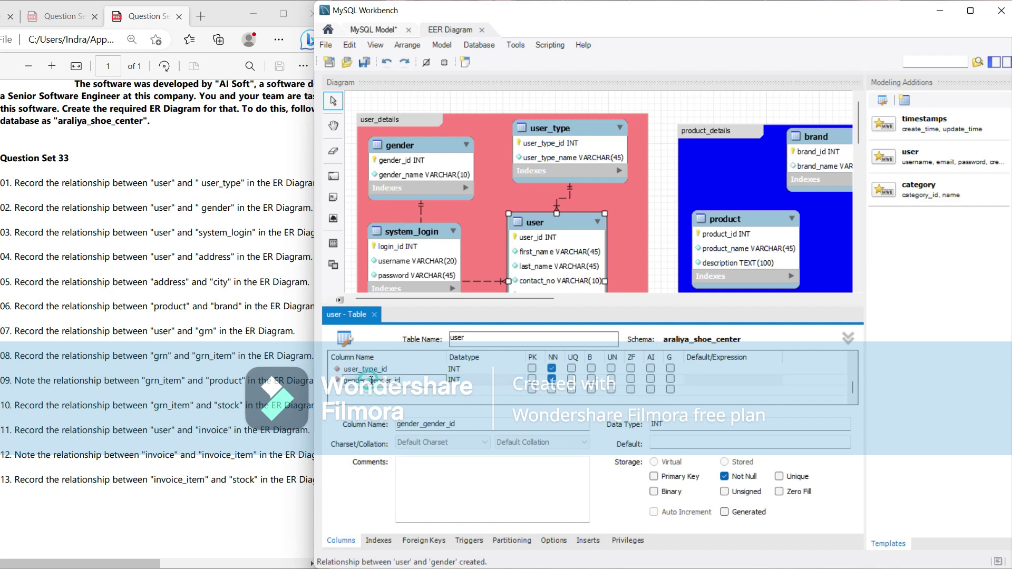
key("BackSpace")
key("BackSpace")
key("BackSpace")
key("BackSpace")
key("BackSpace")
left_click(493, 228)
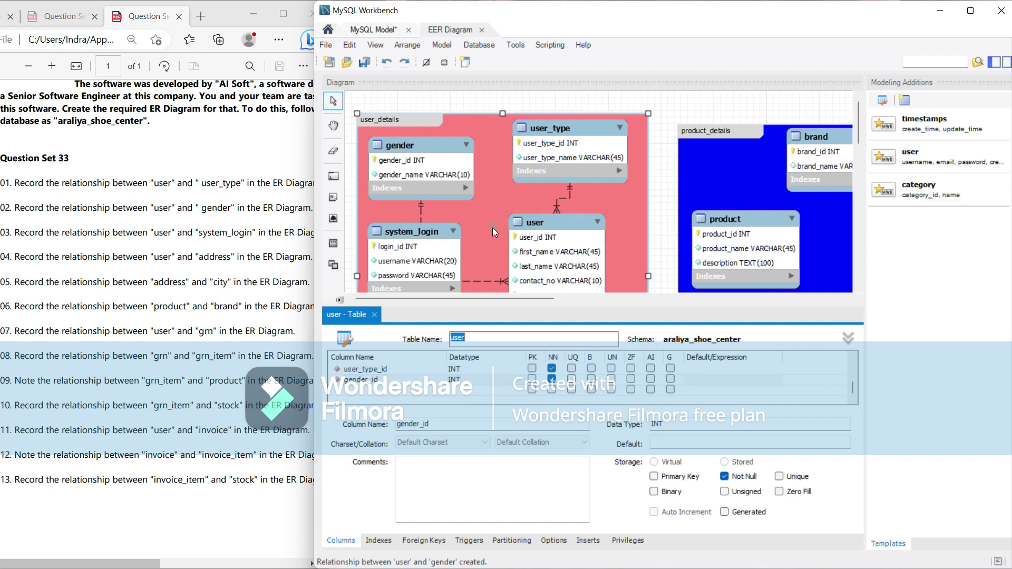
left_click(375, 314)
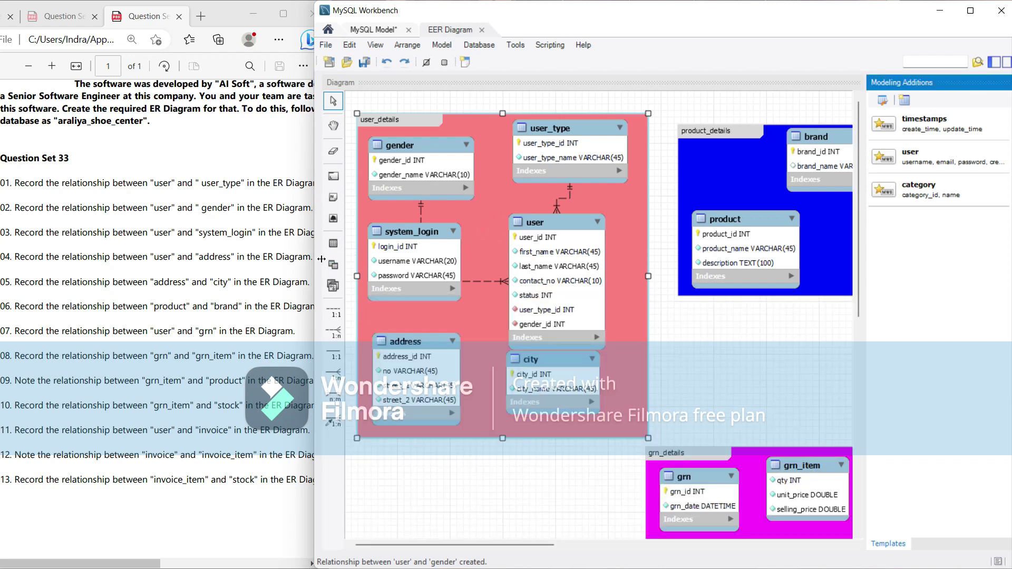
Create a one-to-many non-identifying relationship with system_login as the foreign key table and user as the referenced table.
left_click(334, 331)
left_click(462, 284)
left_click(530, 266)
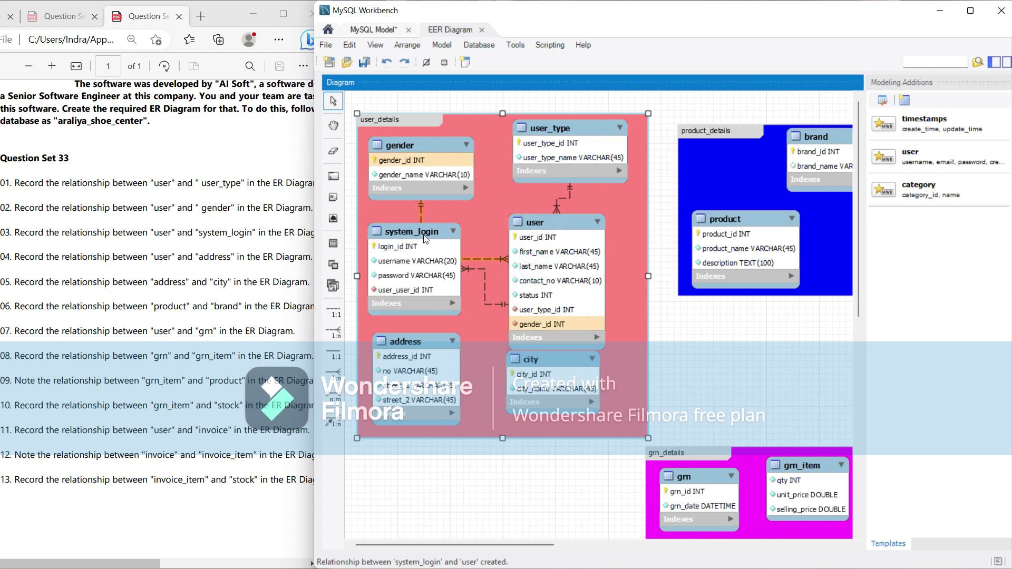
Rename the system_login table's user_user_id column to user_id and close the open table and relationship editors.
double_click(422, 219)
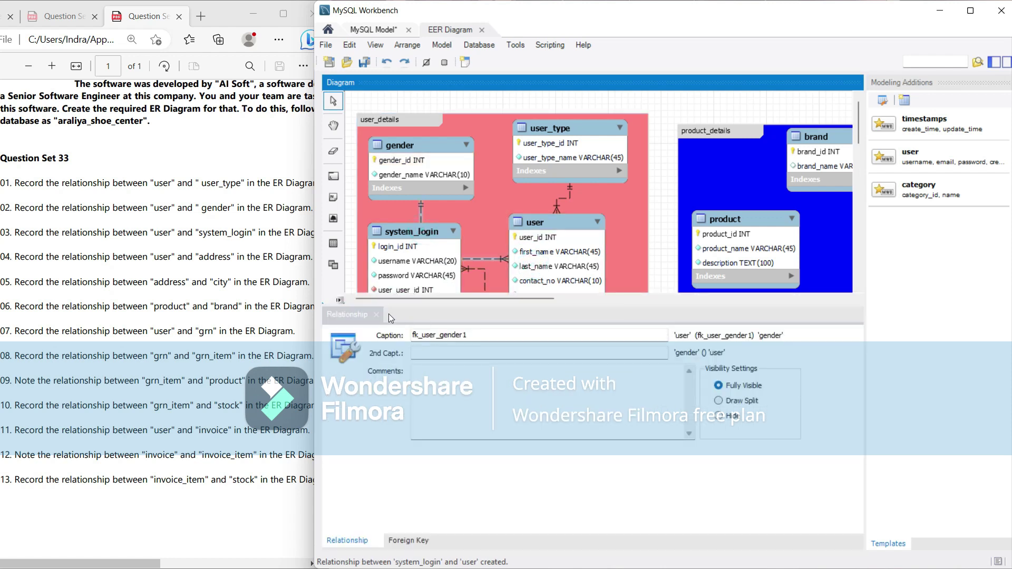
double_click(407, 235)
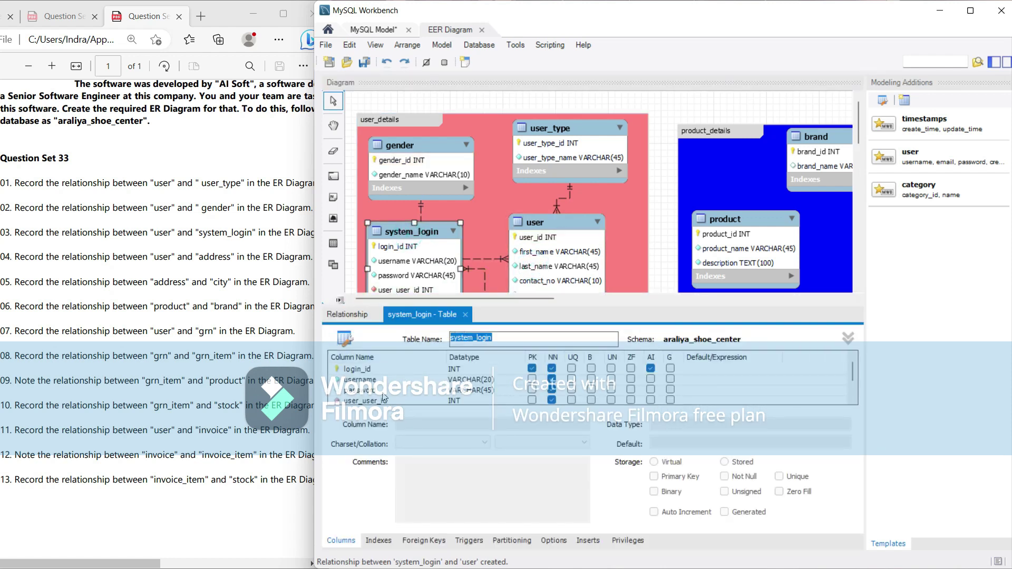
double_click(364, 401)
left_click(364, 401)
key("BackSpace")
key("BackSpace")
key("BackSpace")
key("BackSpace")
key("BackSpace")
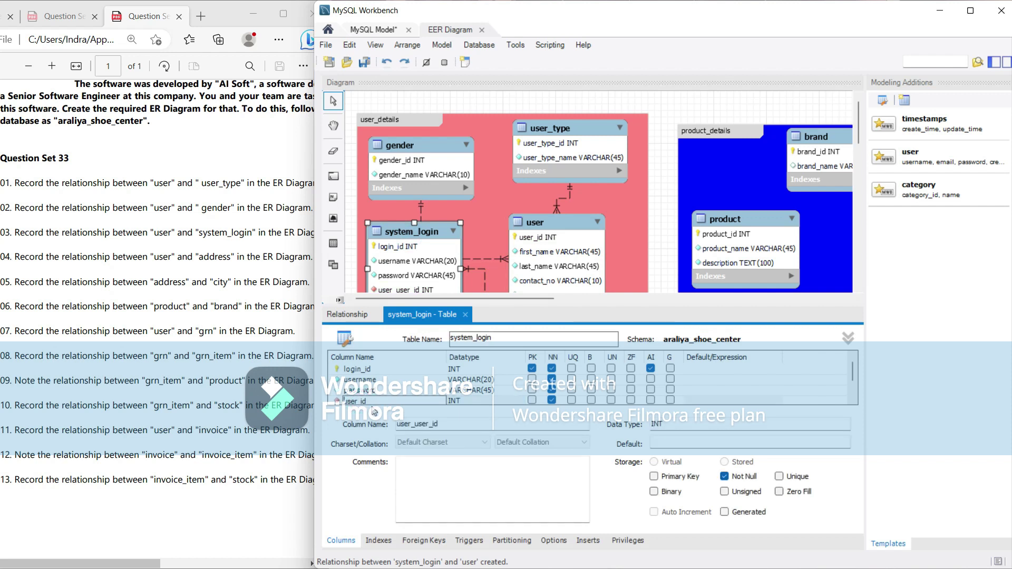
left_click(476, 236)
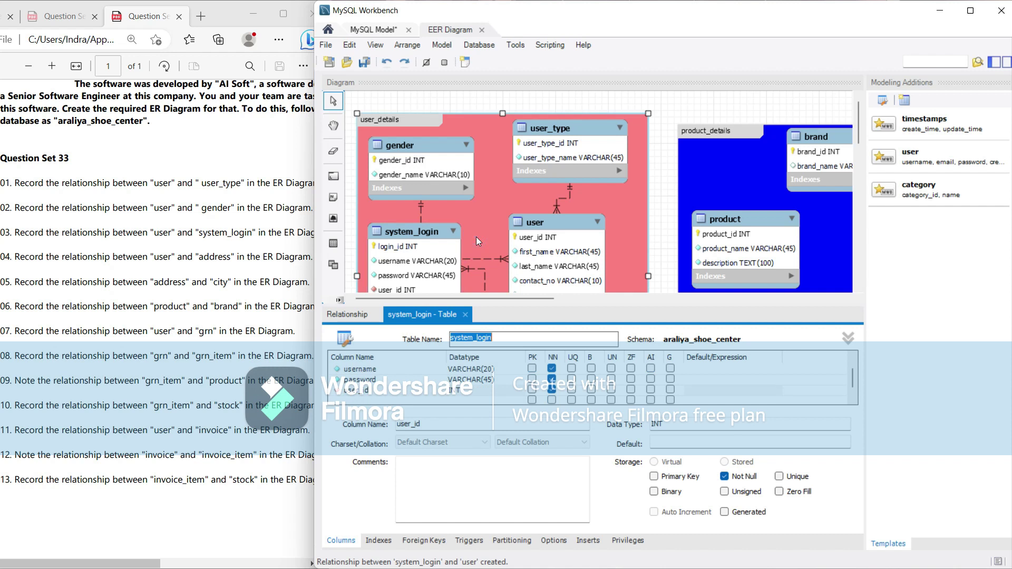
left_click(465, 315)
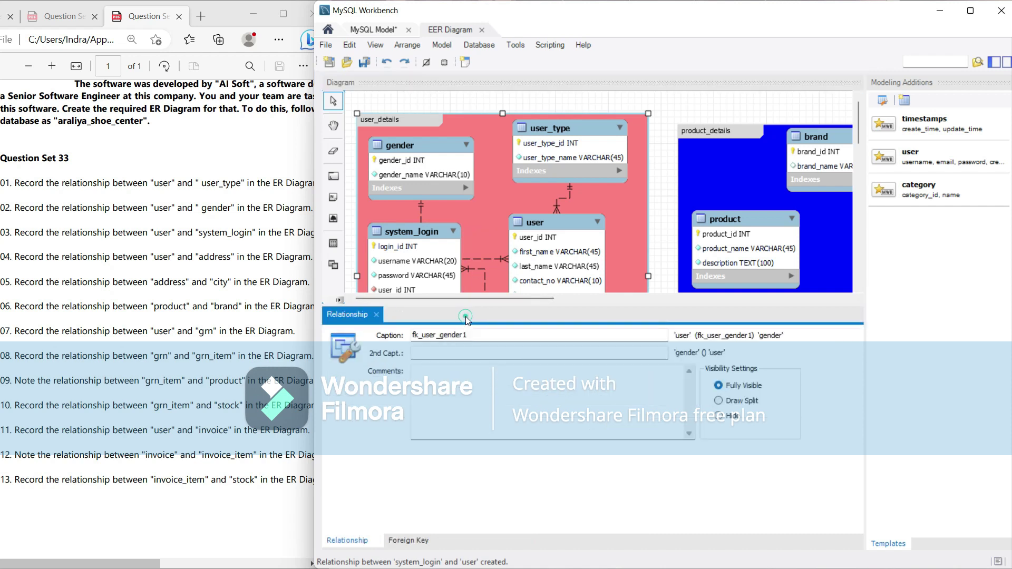
left_click(377, 315)
Create a one-to-many non-identifying relationship with user as the foreign key table and address as the referenced table.
scroll(376, 311, "down", 1)
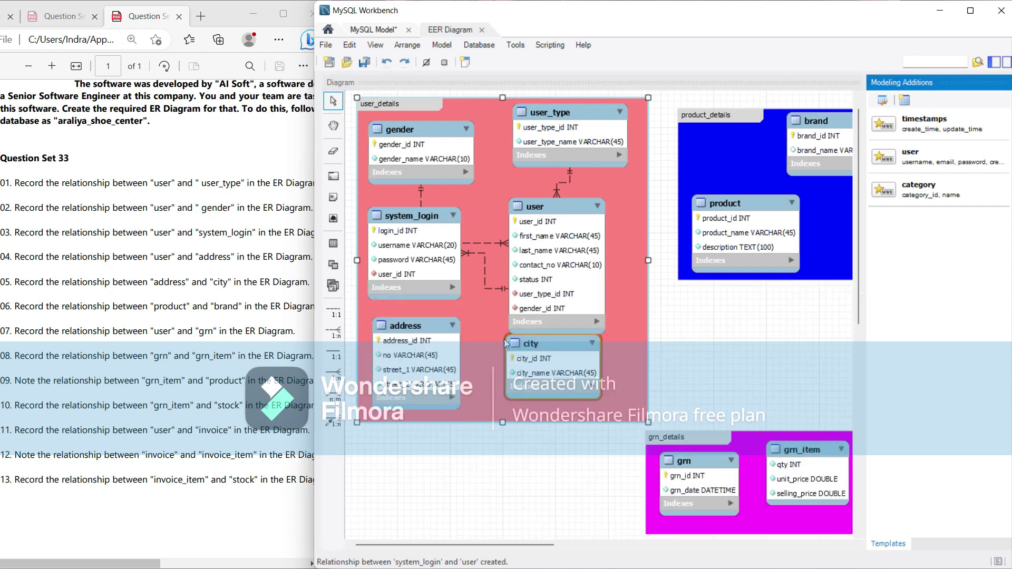
left_click(335, 331)
left_click(526, 307)
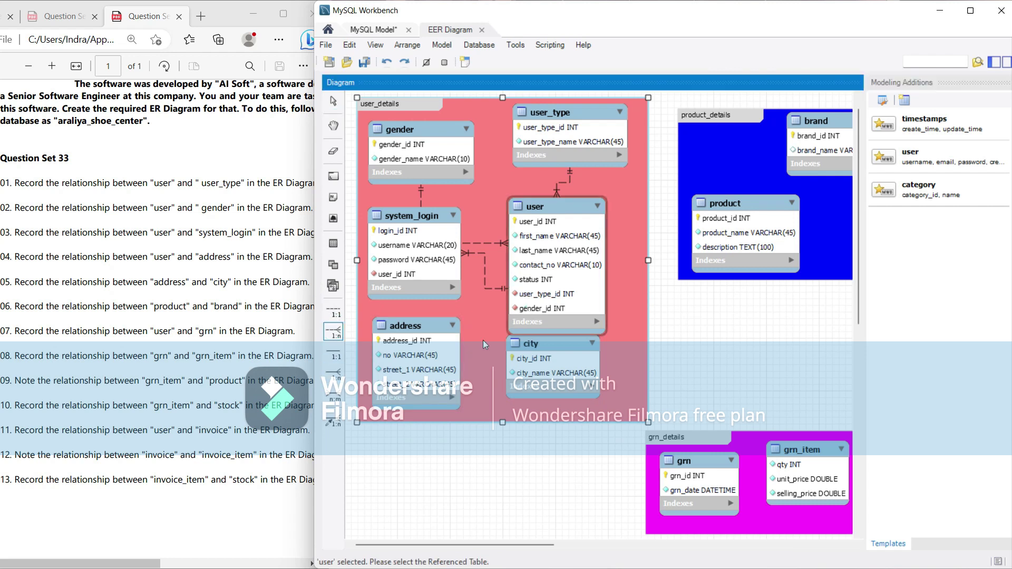
left_click(449, 357)
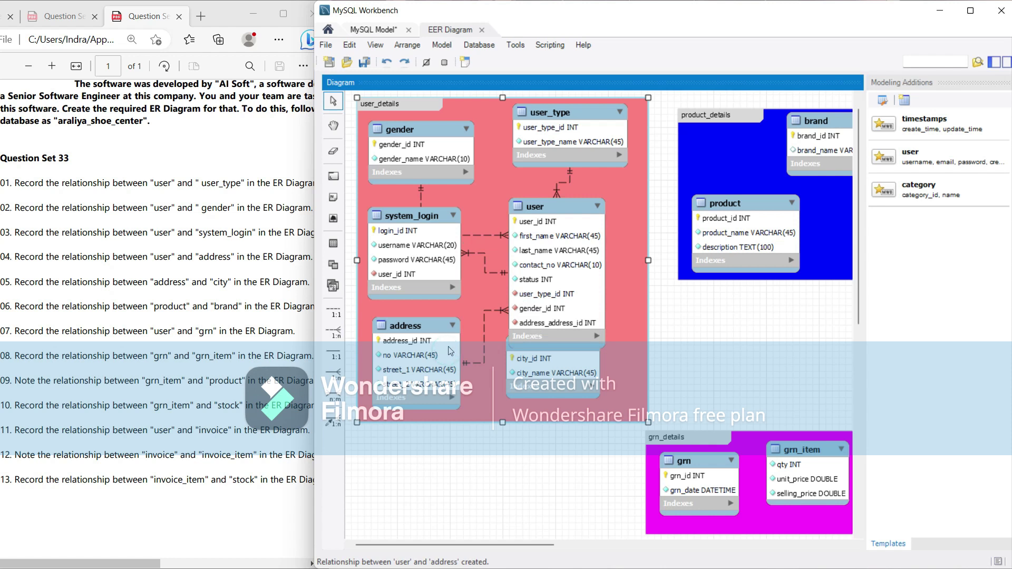
Rename the user table's address_address_id column to address_id and close the table editor.
double_click(548, 209)
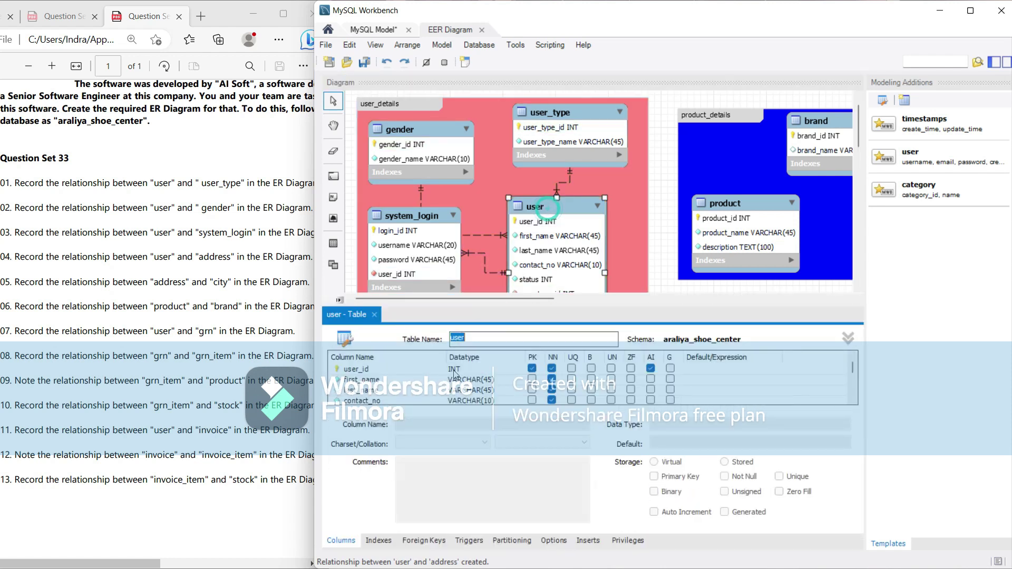
scroll(388, 394, "down", 2)
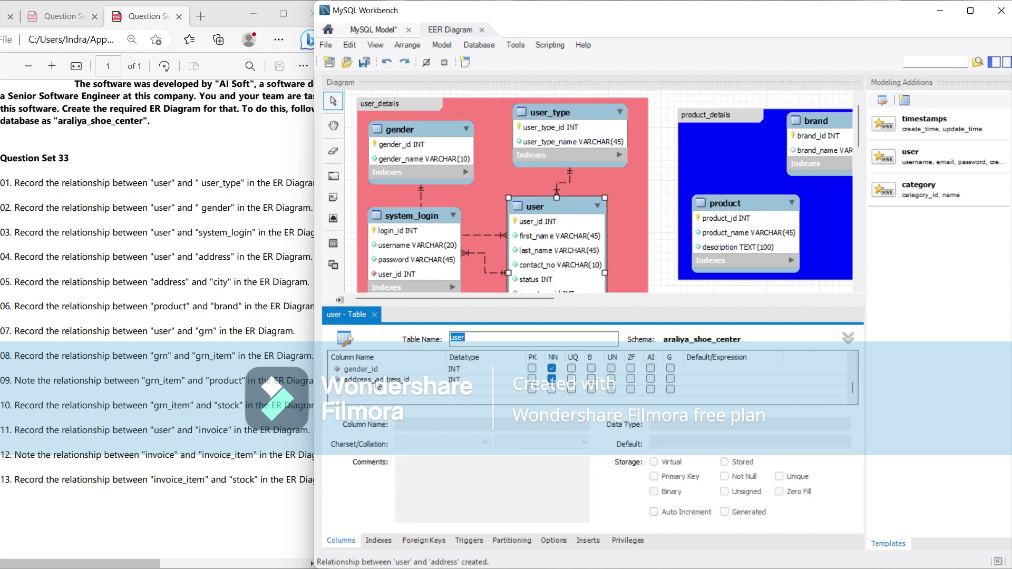
double_click(378, 380)
left_click(374, 380)
key("BackSpace")
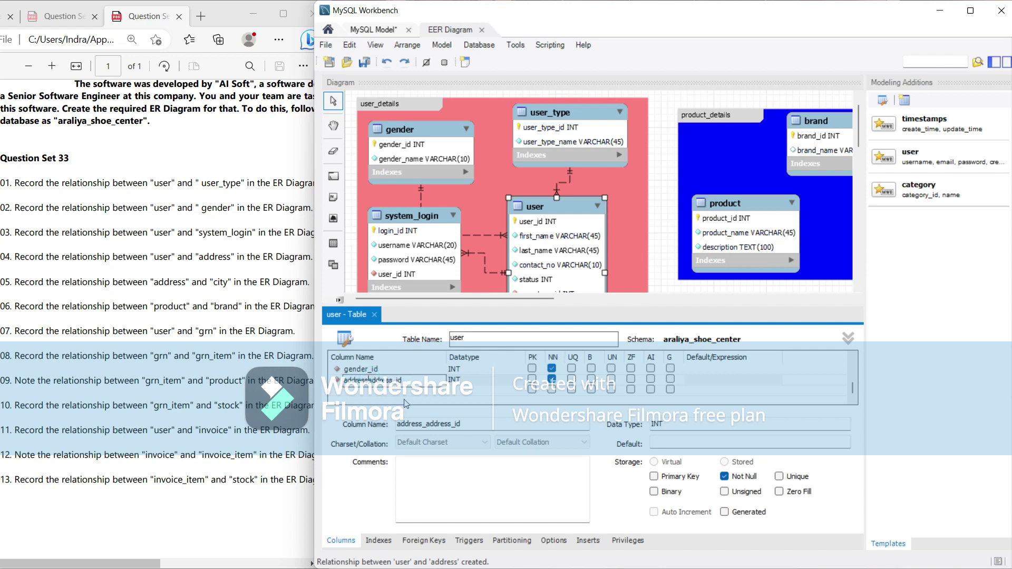
key("BackSpace")
key("BackSpace")
key("BackSpace")
key("BackSpace")
key("BackSpace")
key("BackSpace")
key("BackSpace")
left_click(375, 316)
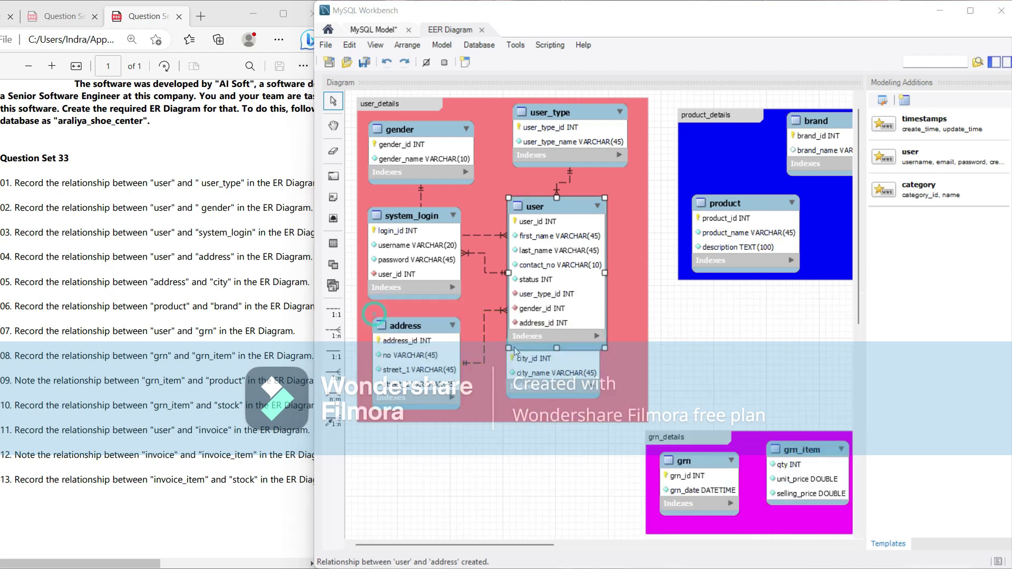
Move the user table slightly up and the city table slightly down within the user_details layer to separate them.
left_click(484, 391)
left_click_drag(563, 219, 567, 199)
left_click_drag(553, 343, 557, 358)
Create a one-to-many non-identifying relationship with address as the foreign key table and city as the referenced table.
left_click(333, 330)
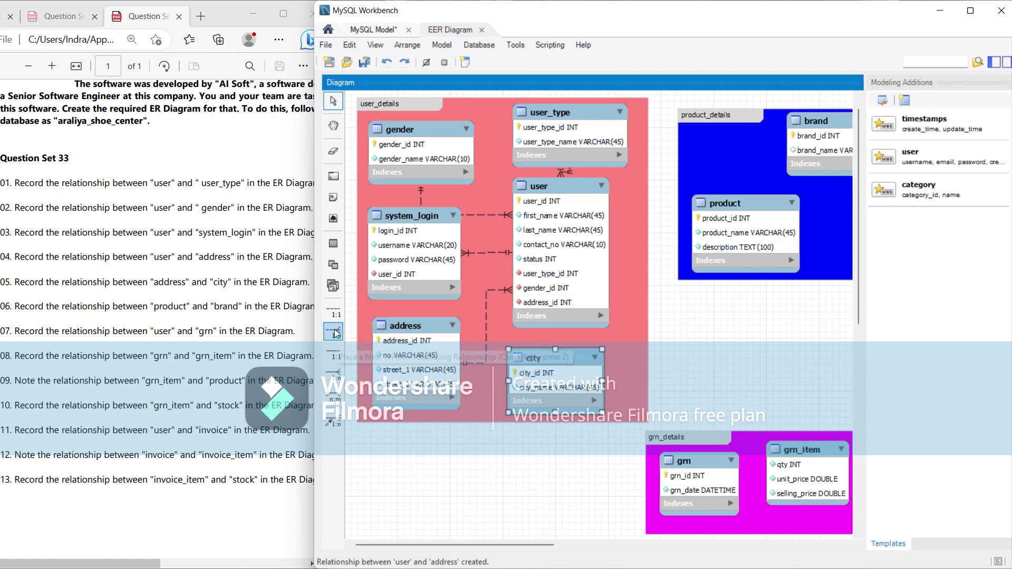
left_click(433, 343)
left_click(530, 375)
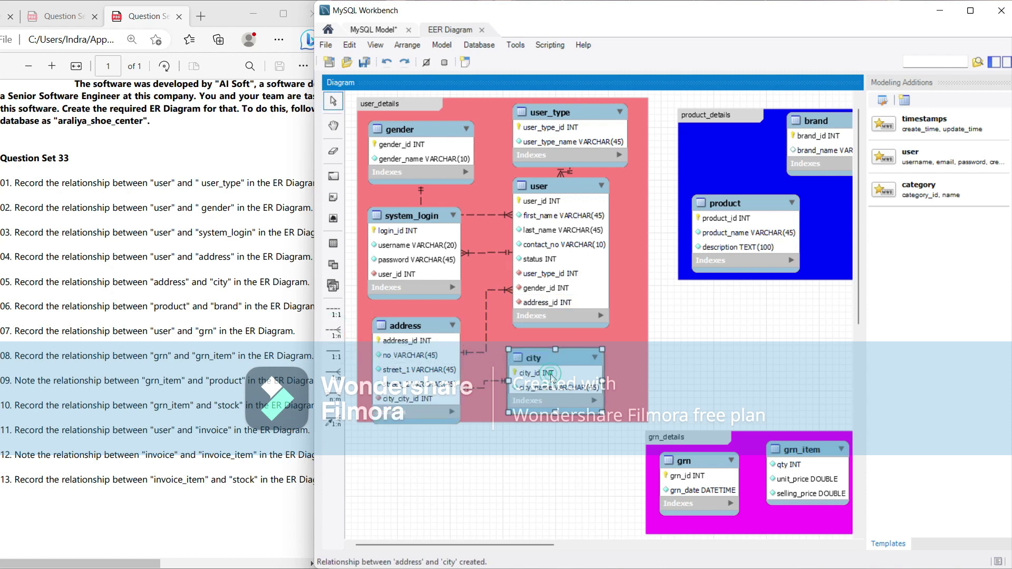
Rename the address table's city_city_id column to city_id and close the table editor.
double_click(405, 325)
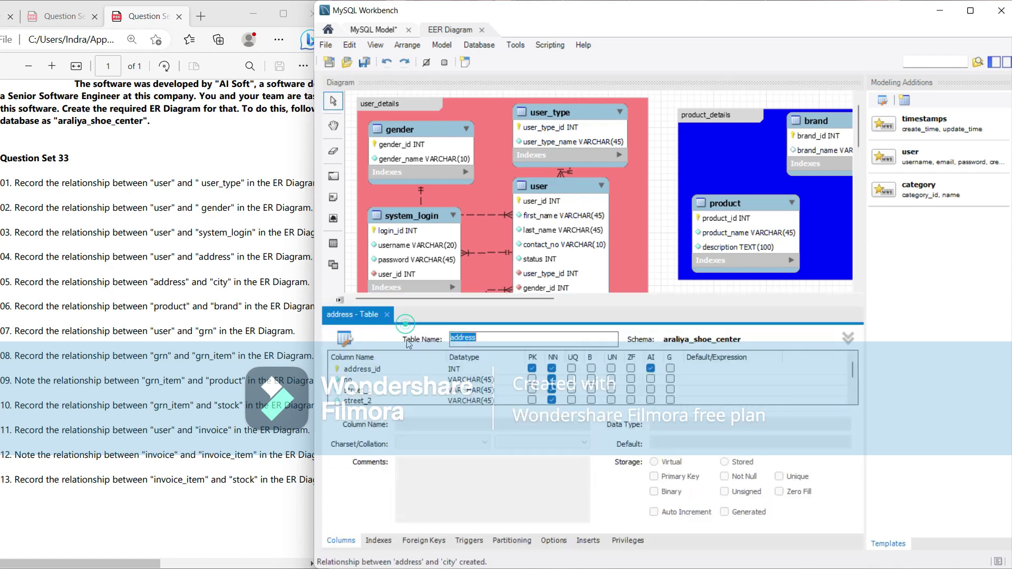
left_click(363, 381)
left_click(361, 381)
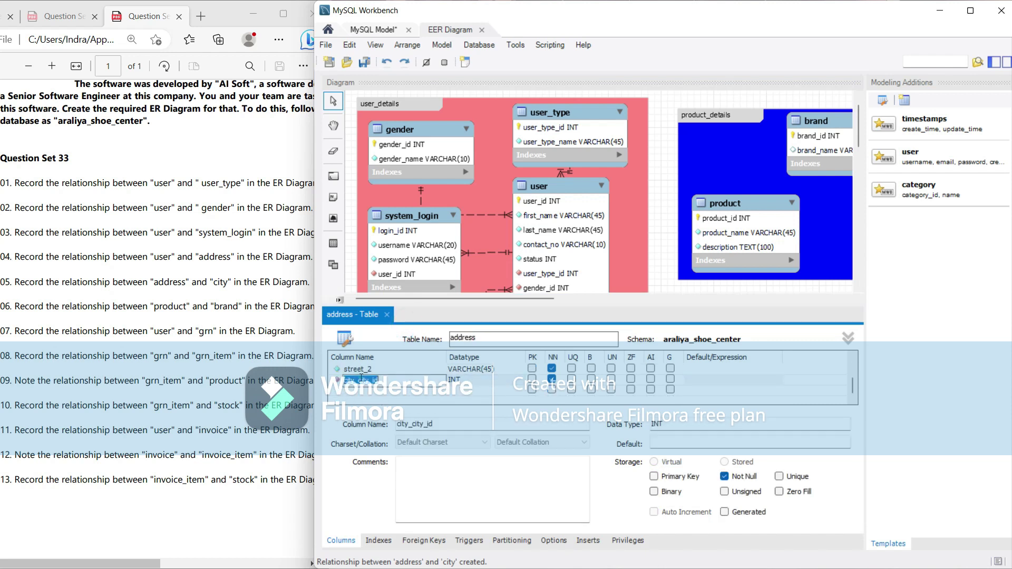
type("city_id")
key("Return")
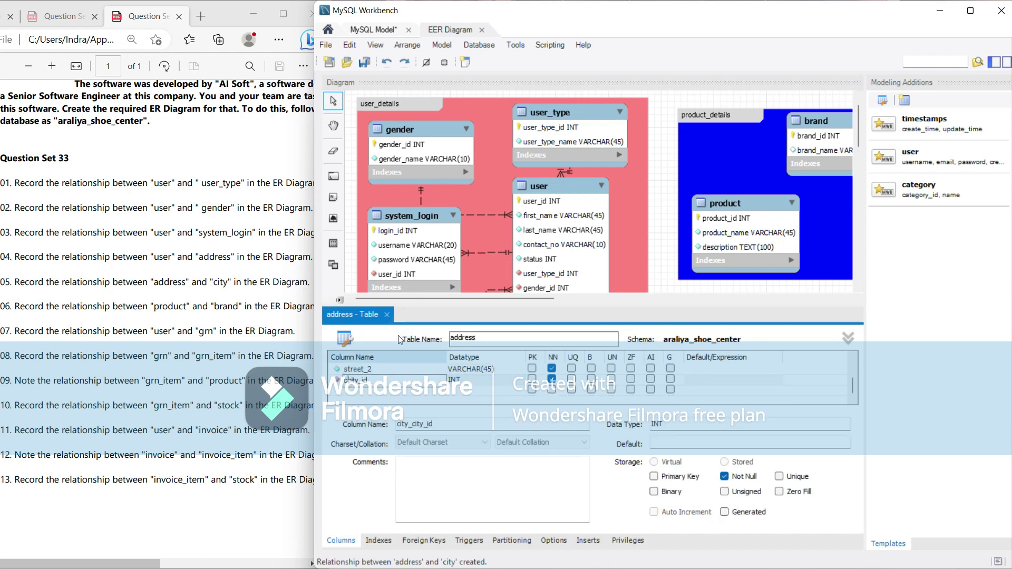
left_click(635, 250)
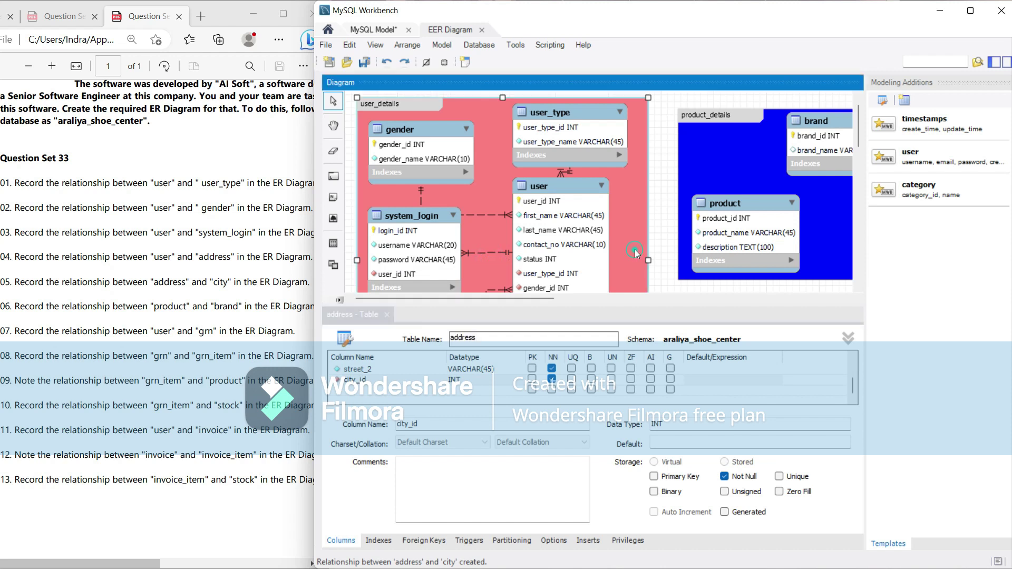
left_click(387, 314)
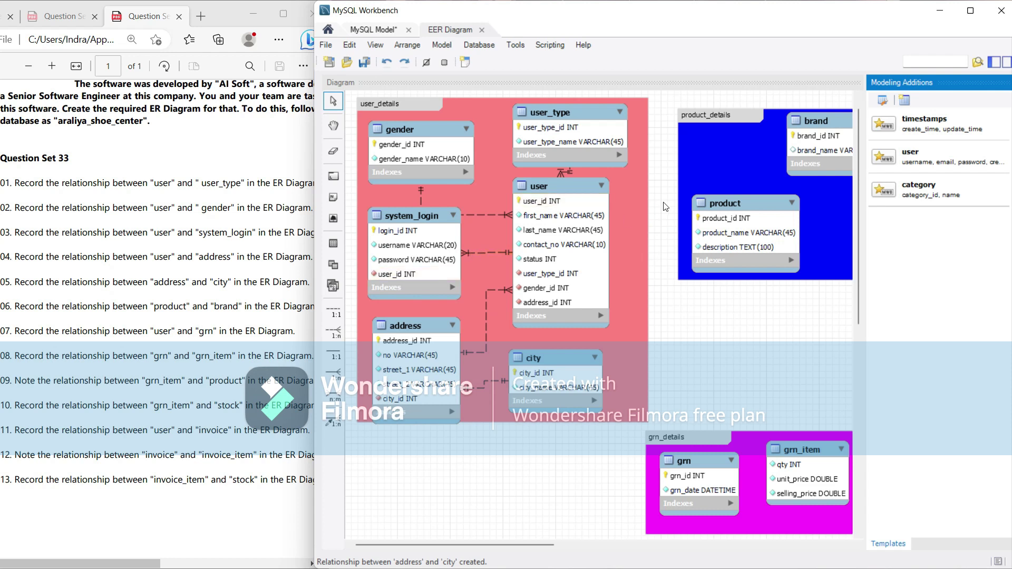
Create a one-to-many non-identifying relationship with product as the foreign key table and brand as the referenced table.
left_click_drag(524, 544, 598, 546)
left_click(336, 331)
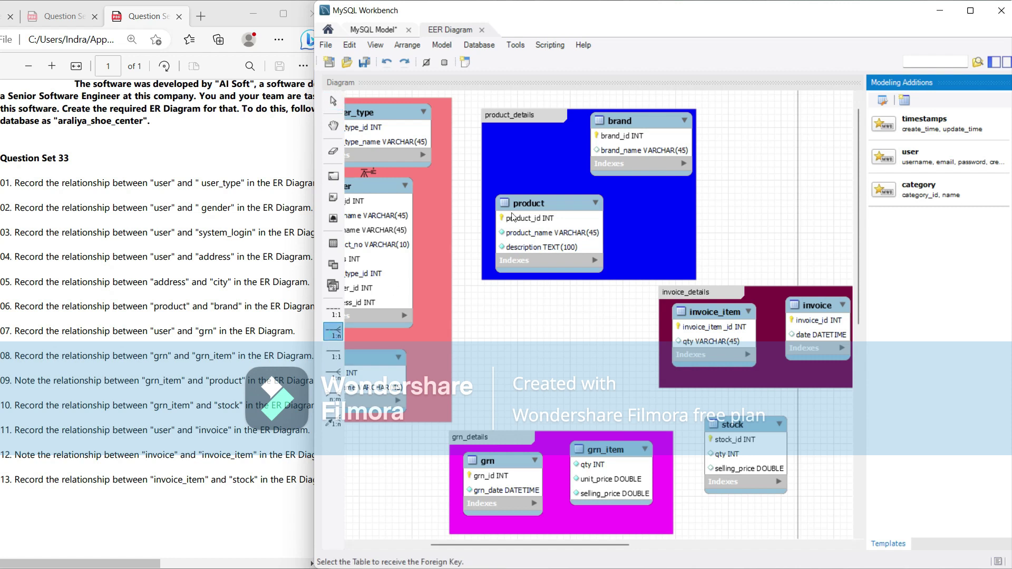
left_click(542, 252)
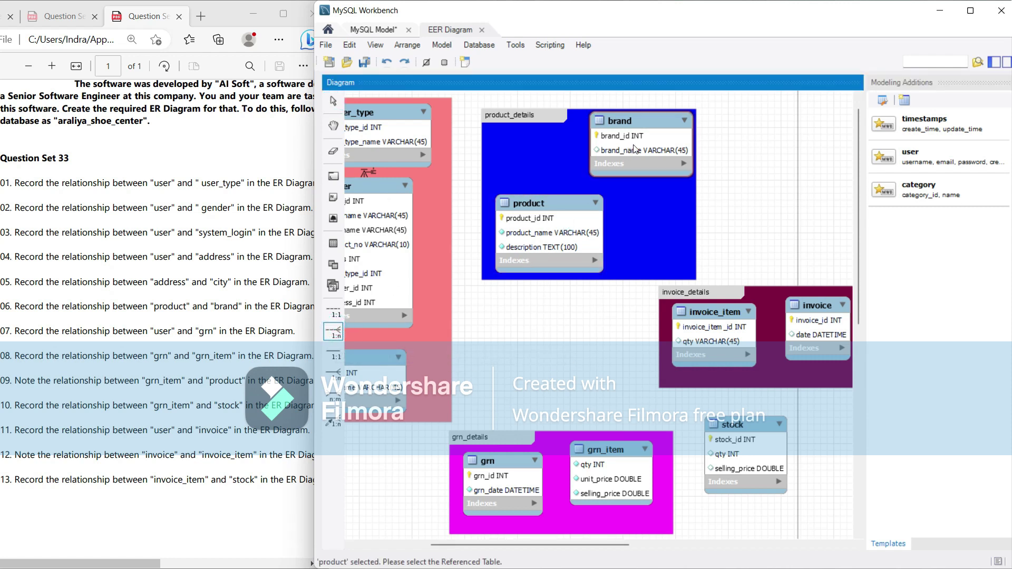
left_click(634, 149)
Move the product table slightly up in the product_details layer, rename its brand_brand_id column to brand_id and close the table editor.
left_click_drag(540, 265, 536, 254)
double_click(554, 209)
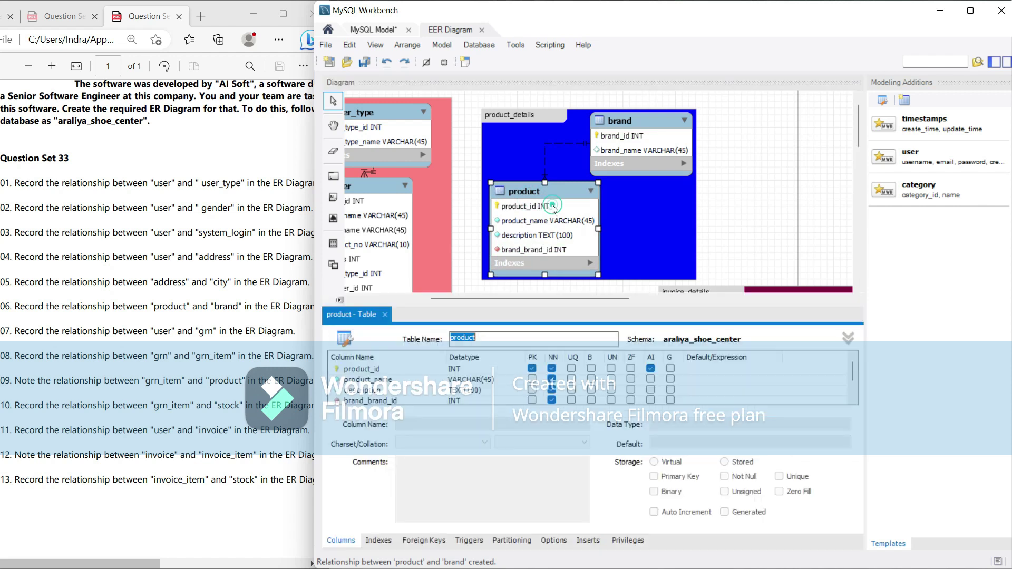
left_click(368, 402)
left_click(368, 403)
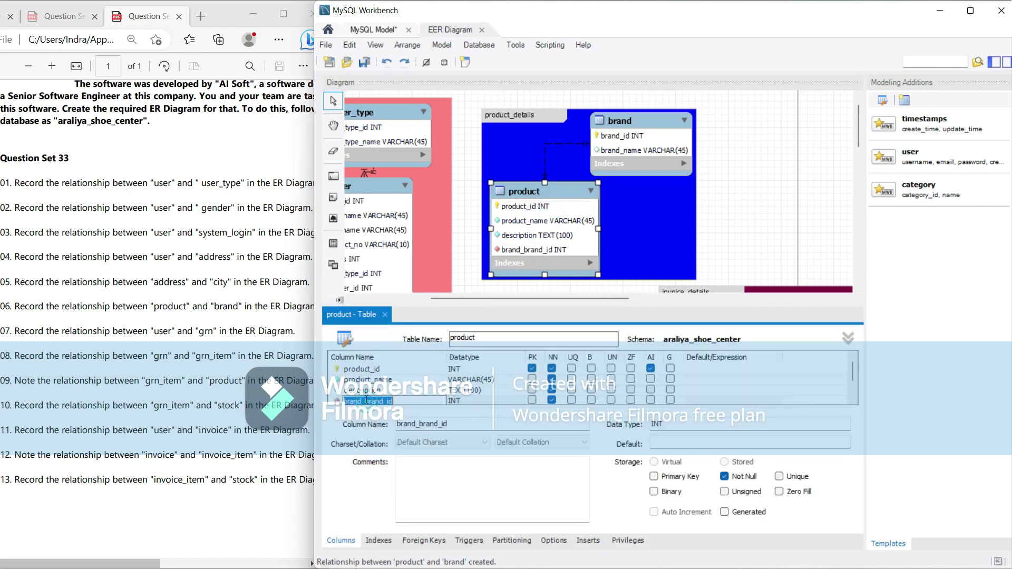
key("BackSpace")
key("BackSpace")
key("BackSpace")
key("BackSpace")
key("BackSpace")
key("BackSpace")
left_click(635, 218)
left_click(384, 315)
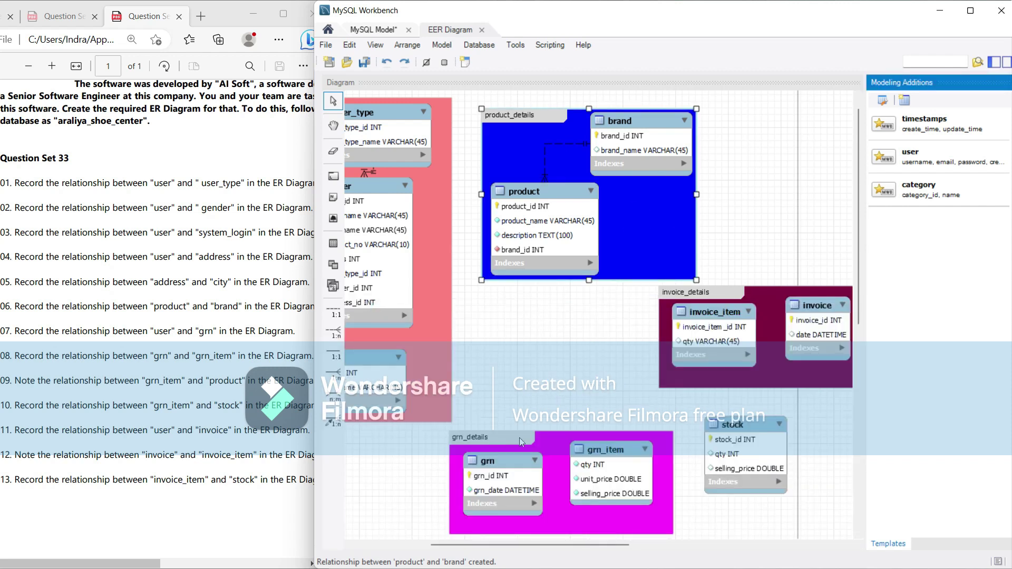
Create a one-to-many non-identifying relationship with grn as the foreign key table and user as the referenced table.
left_click_drag(460, 544, 436, 543)
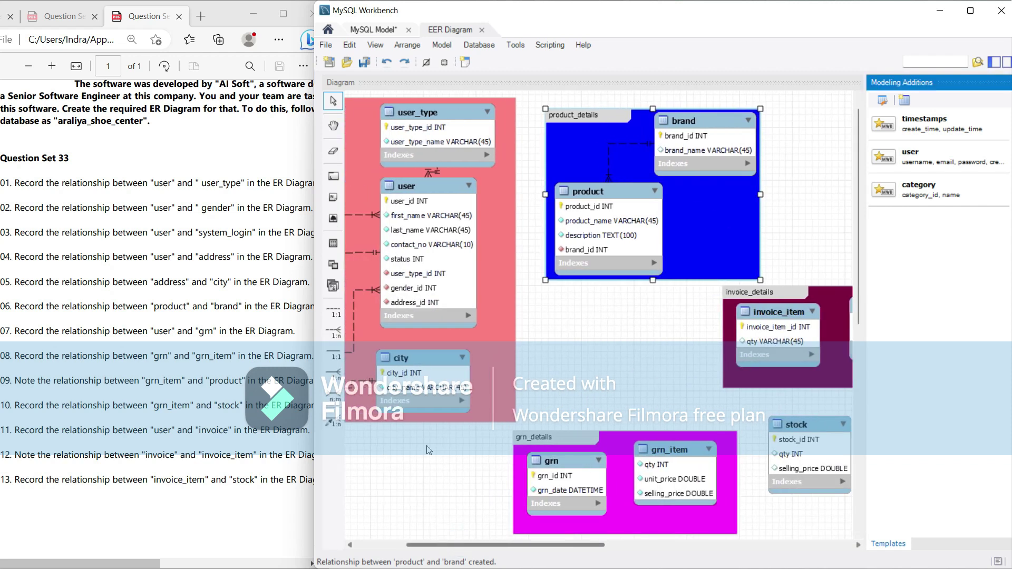
left_click(552, 478)
left_click(451, 274)
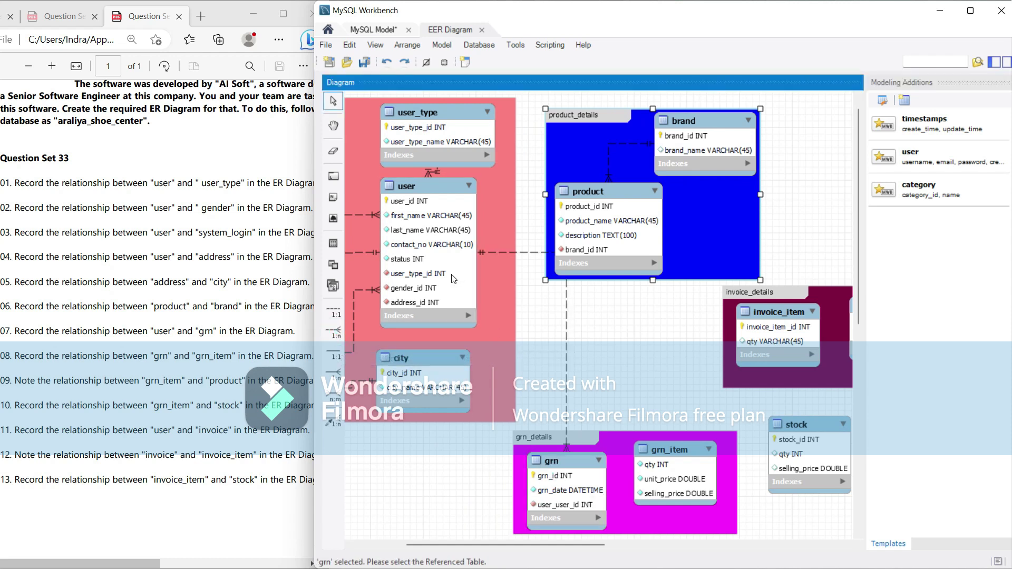
Rename the grn table's user_user_id column to user_id and close the table editor.
double_click(564, 464)
left_click(364, 394)
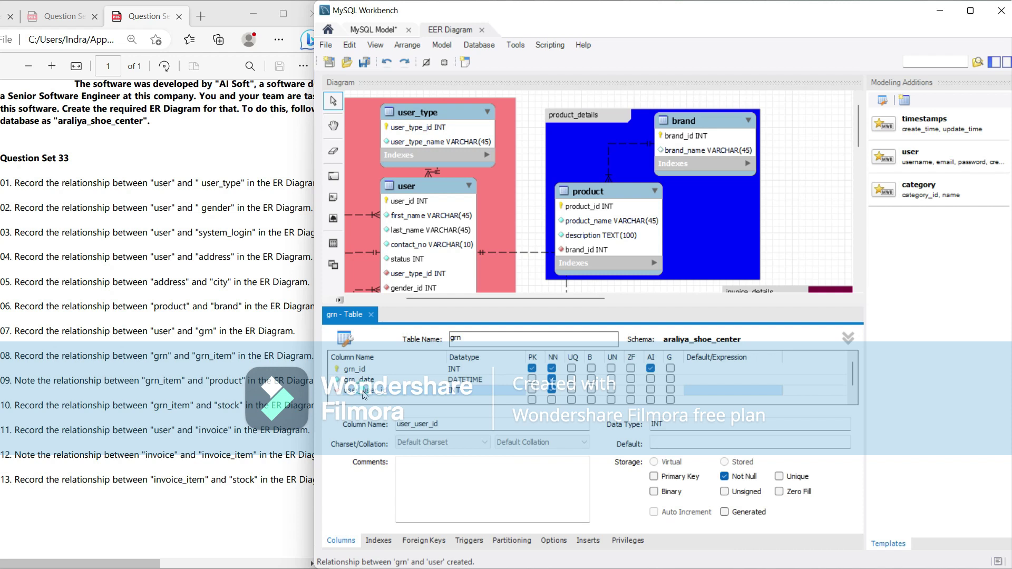
left_click(364, 393)
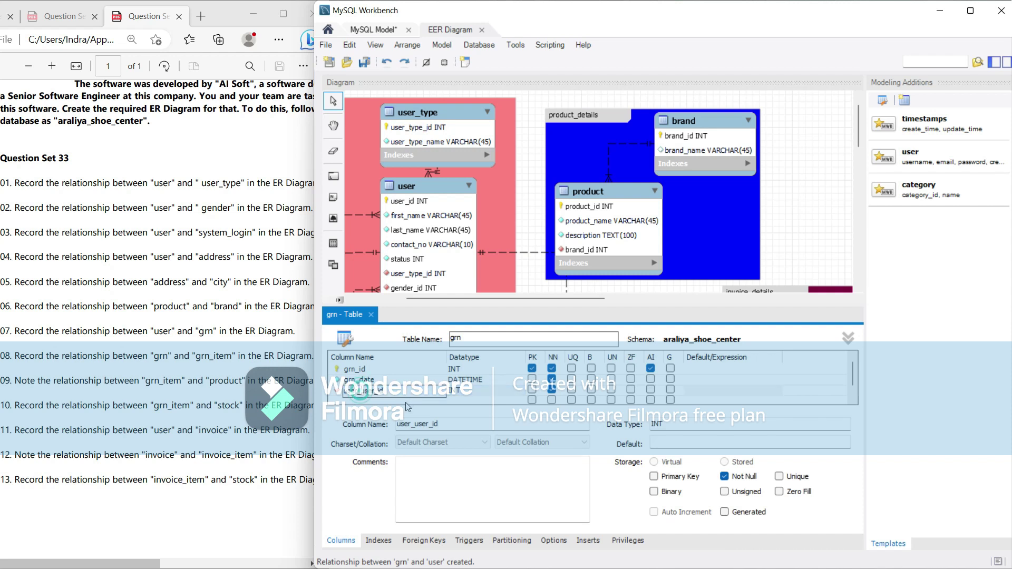
type("user_id")
key("Return")
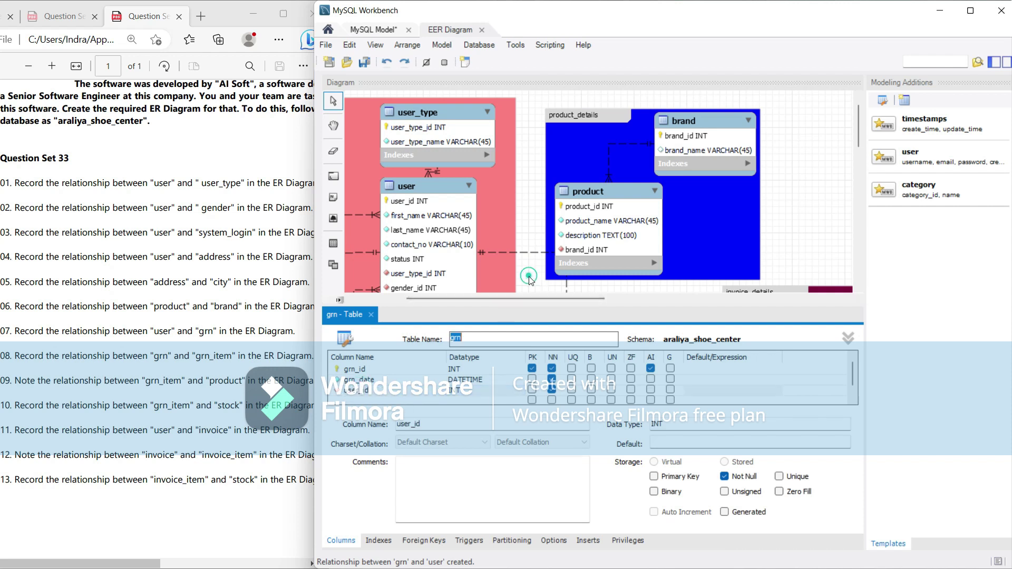
left_click(371, 315)
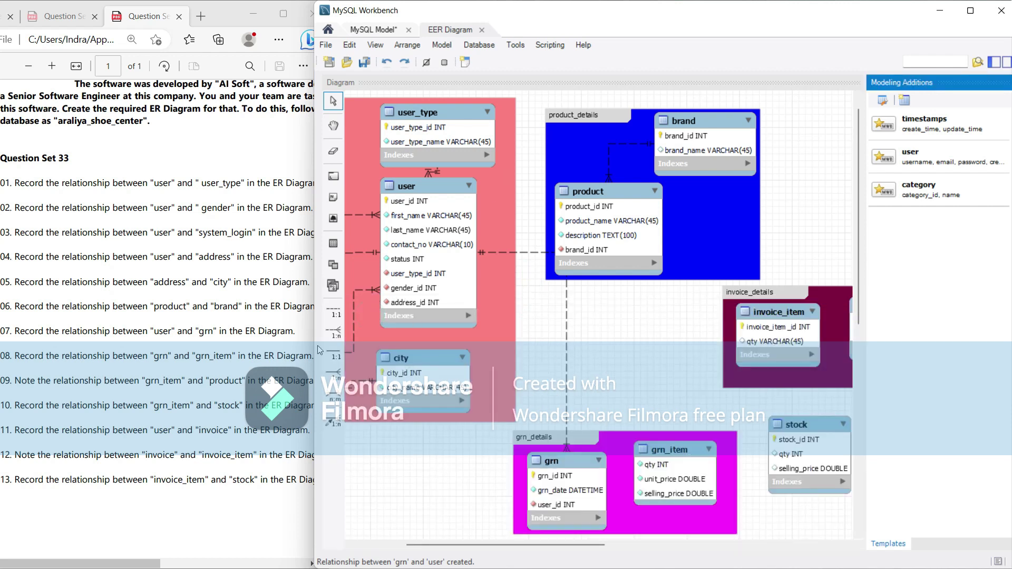
Create a one-to-many non-identifying relationship with grn_item as the foreign key table and grn as the referenced table.
left_click(332, 333)
left_click(675, 464)
left_click(602, 480)
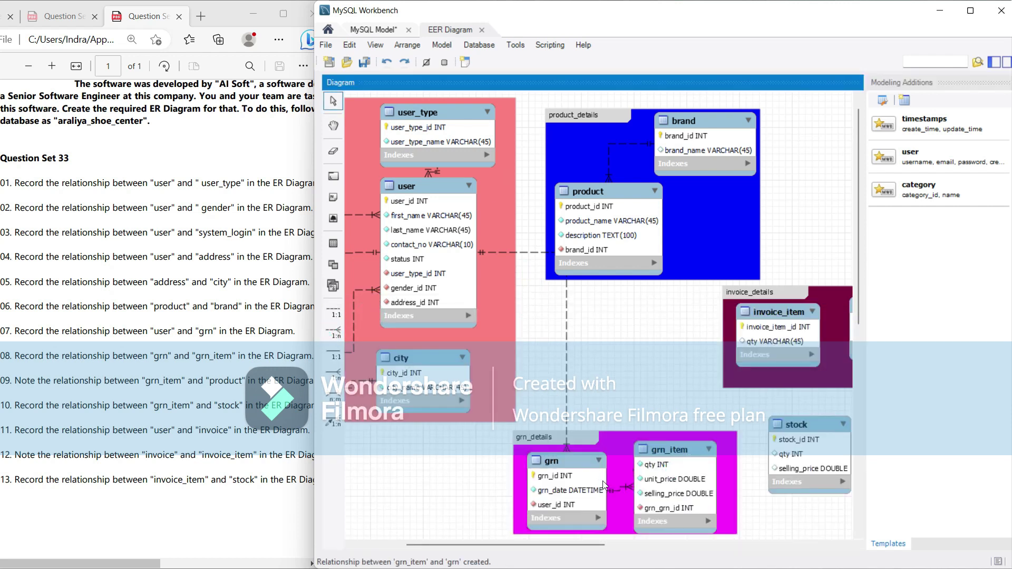
Rename the grn_item table's grn_grn_id column to grn_id and close the table editor.
double_click(677, 463)
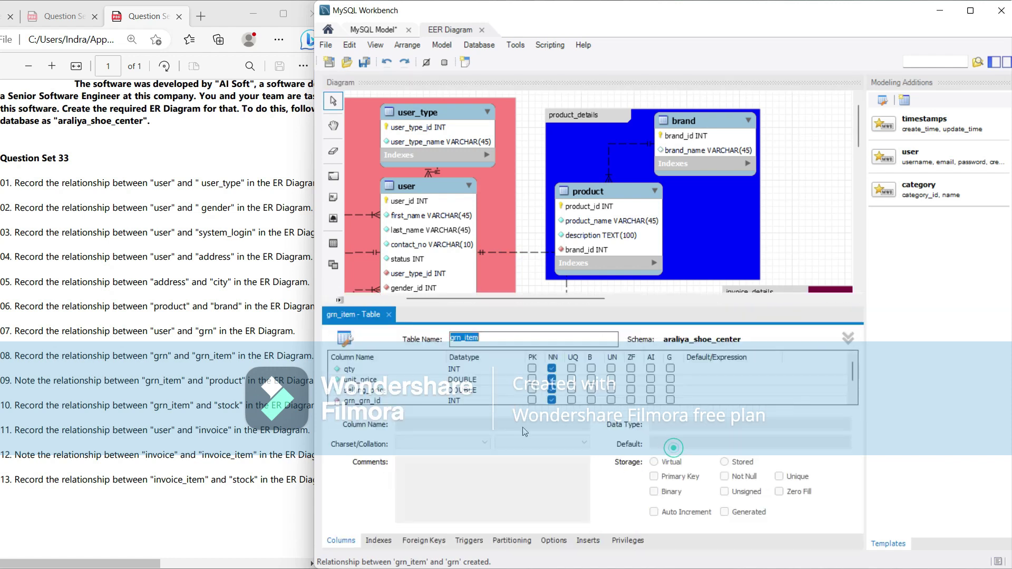
double_click(358, 402)
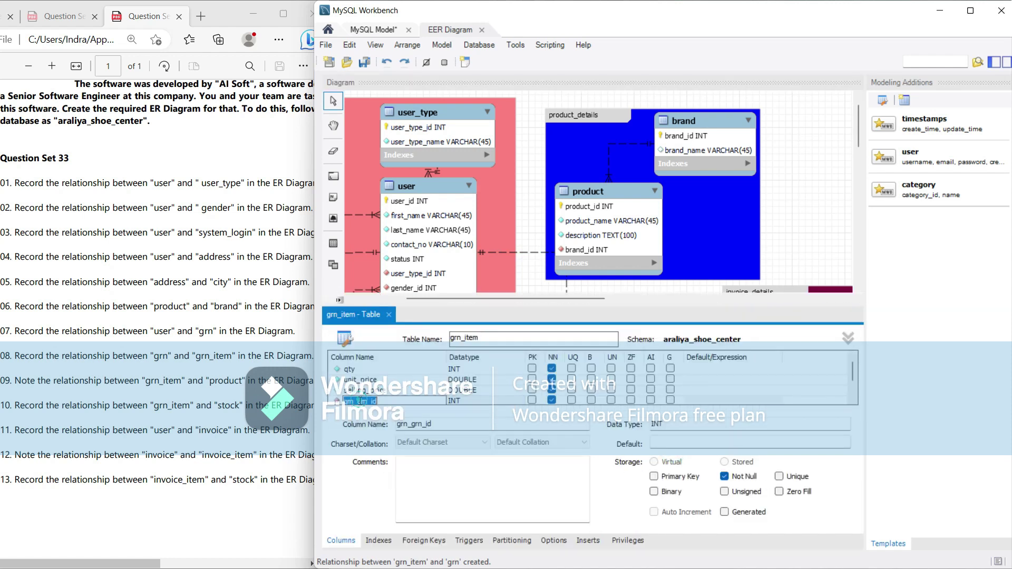
left_click(359, 402)
key("BackSpace")
key("BackSpace")
key("BackSpace")
key("BackSpace")
left_click(389, 314)
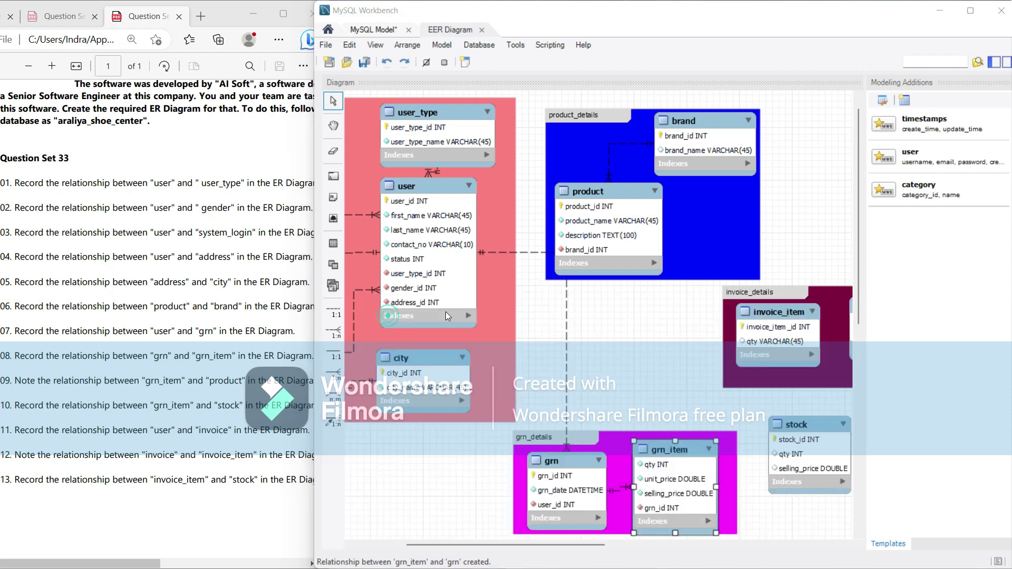
Move grn_item slightly away from grn, and create a one-to-many non-identifying relationship from grn_item as foreign key table to product as referenced table.
scroll(687, 473, "down", 1)
left_click_drag(678, 443, 686, 439)
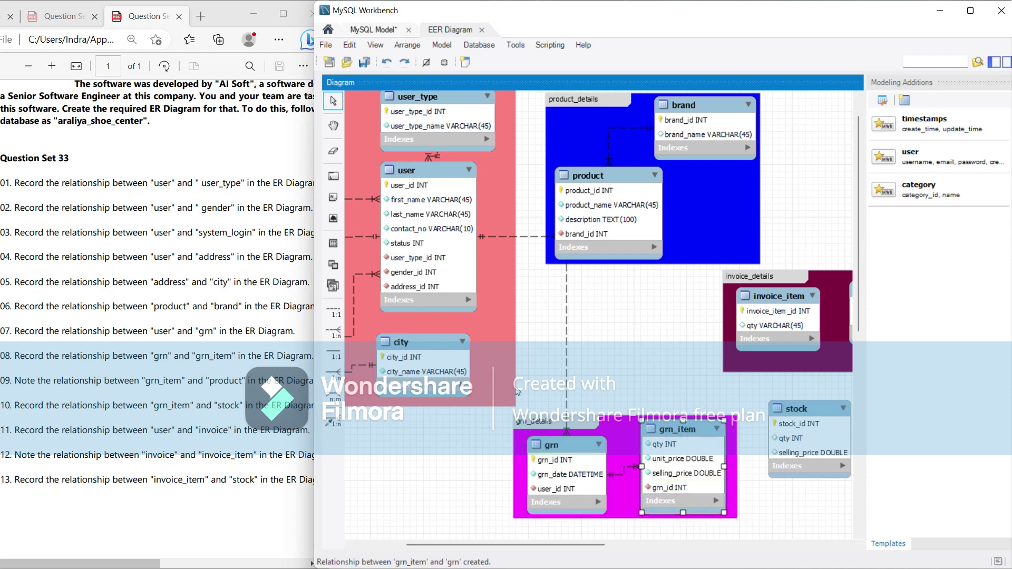
left_click(331, 332)
left_click(695, 425)
left_click(625, 233)
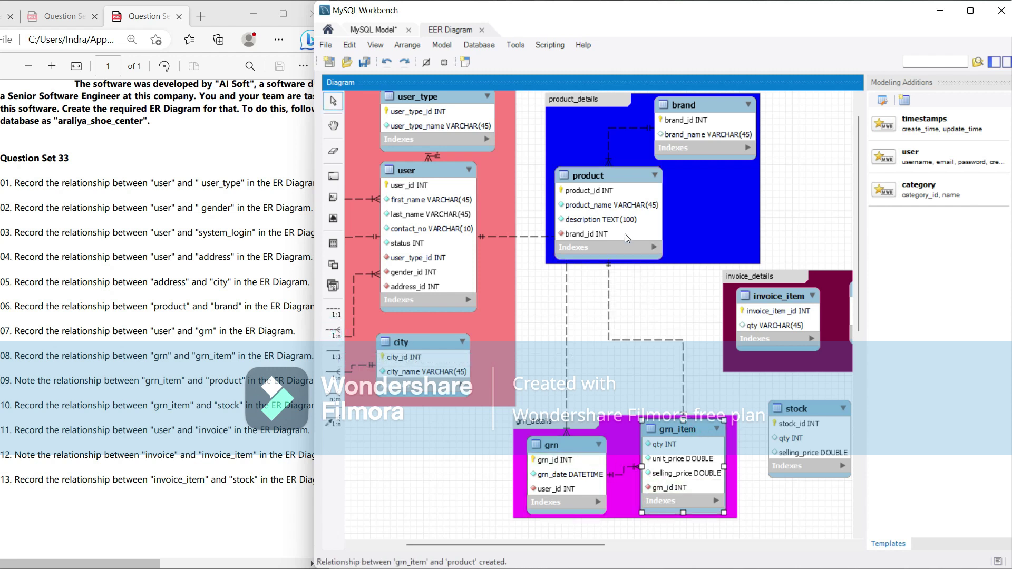
Rename the grn_item table's product_product_id column to product_id and close the table editor.
double_click(692, 427)
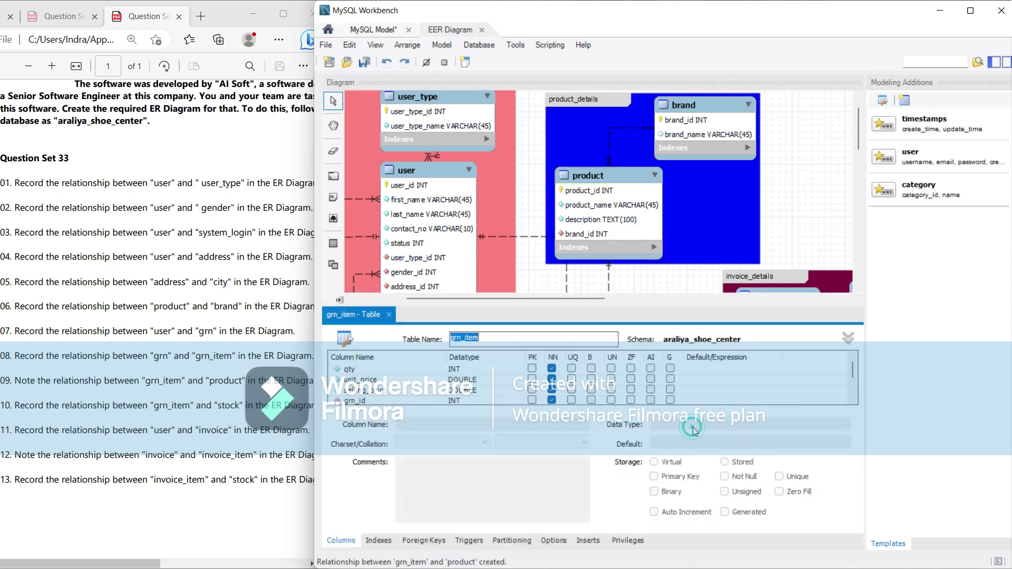
left_click(372, 391)
scroll(371, 398, "down", 1)
left_click(373, 380)
left_click(372, 379)
left_click(371, 379)
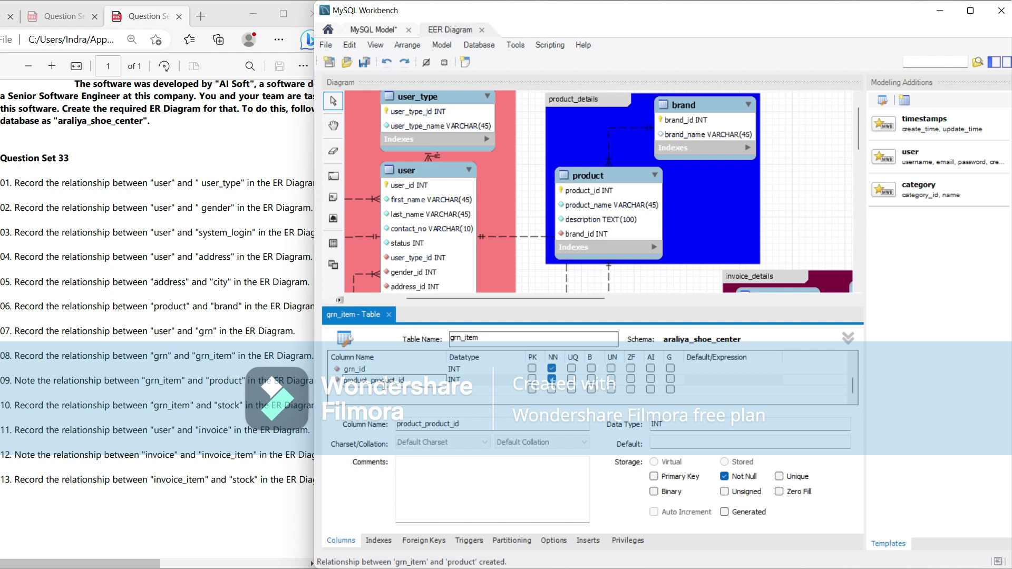
left_click(640, 278)
left_click(389, 316)
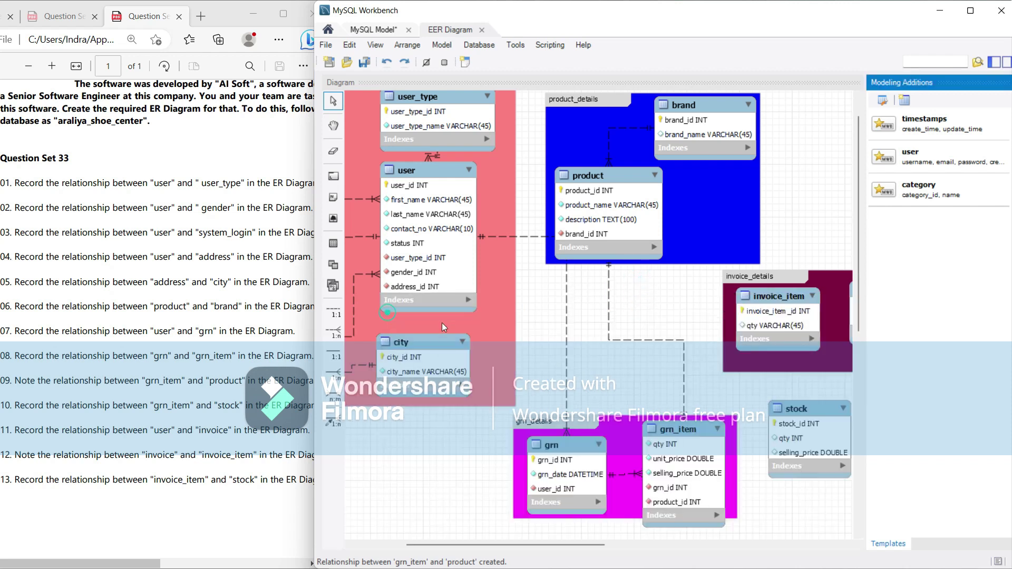
Extend the grn_details layer downward and move the grn_item table slightly down so it fits inside the layer.
left_click(736, 516)
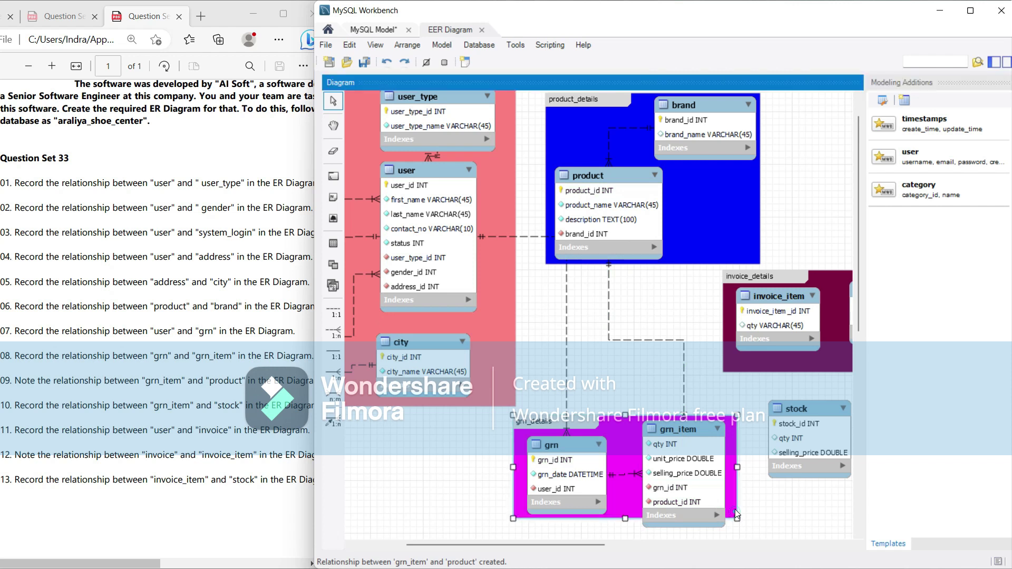
left_click_drag(738, 523, 741, 548)
left_click_drag(676, 427, 686, 429)
left_click(591, 358)
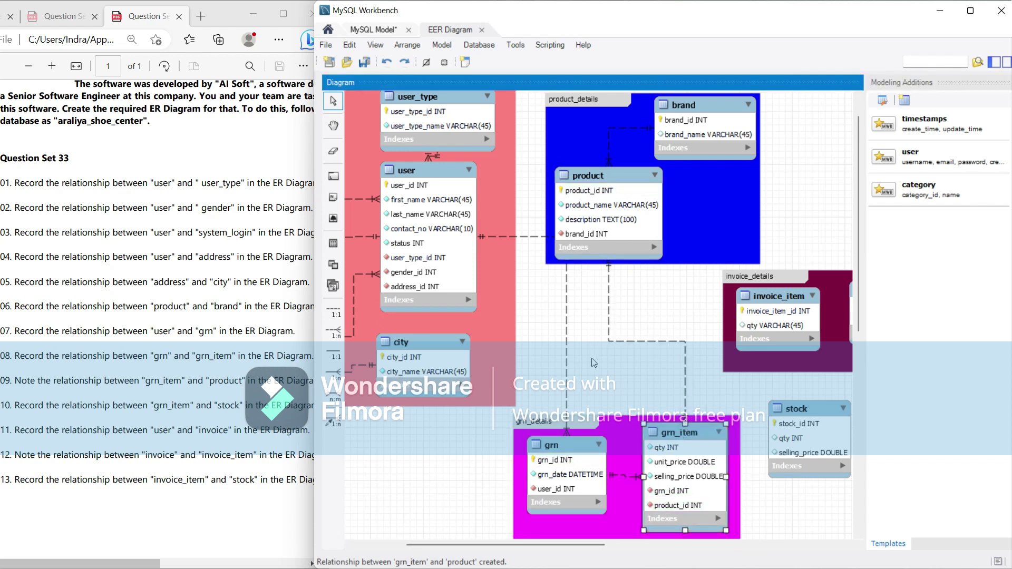
Create a one-to-many non-identifying relationship with grn_item as the foreign key table and stock as the referenced table.
scroll(443, 411, "down", 3)
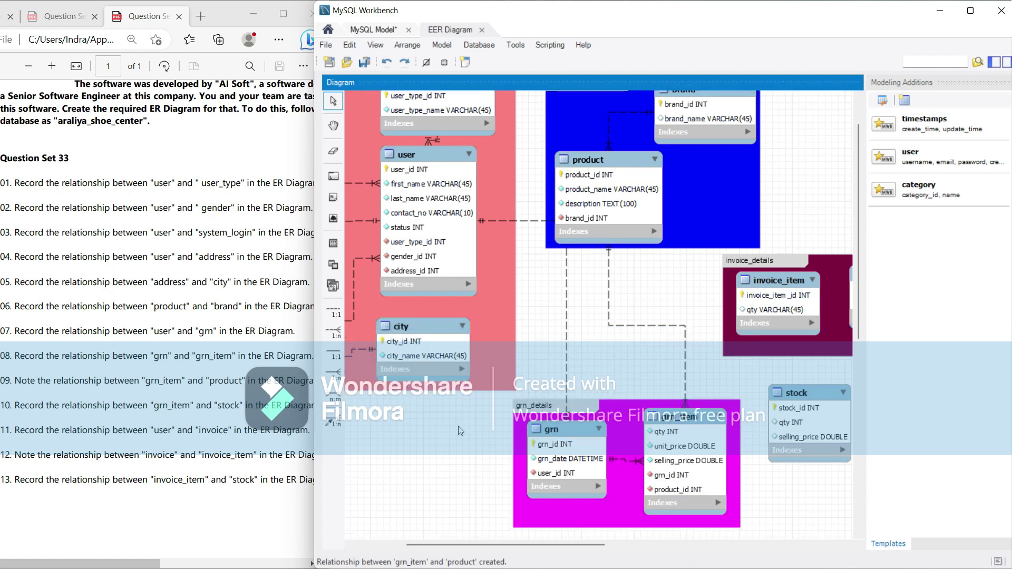
left_click(333, 332)
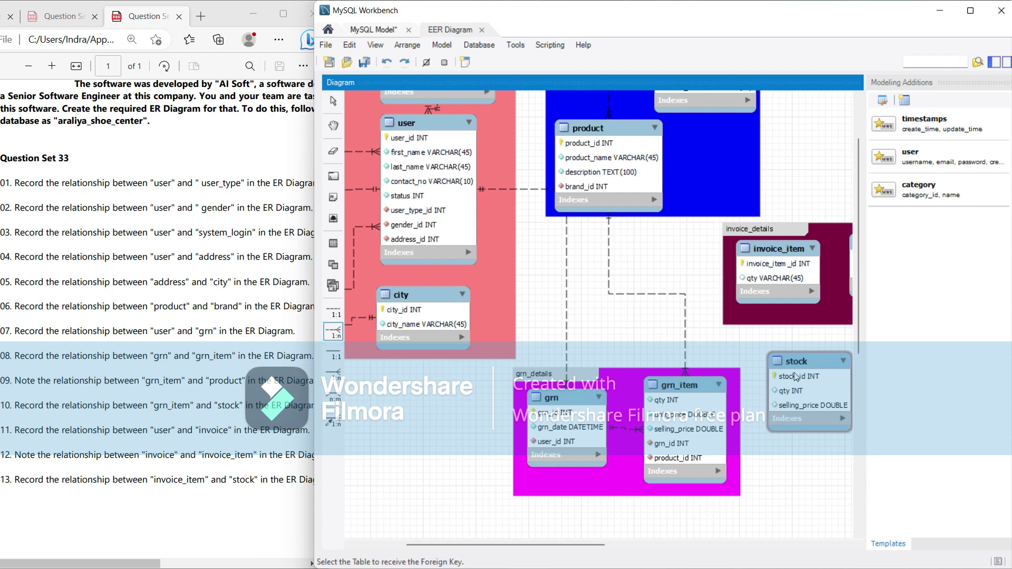
left_click(717, 409)
left_click(783, 403)
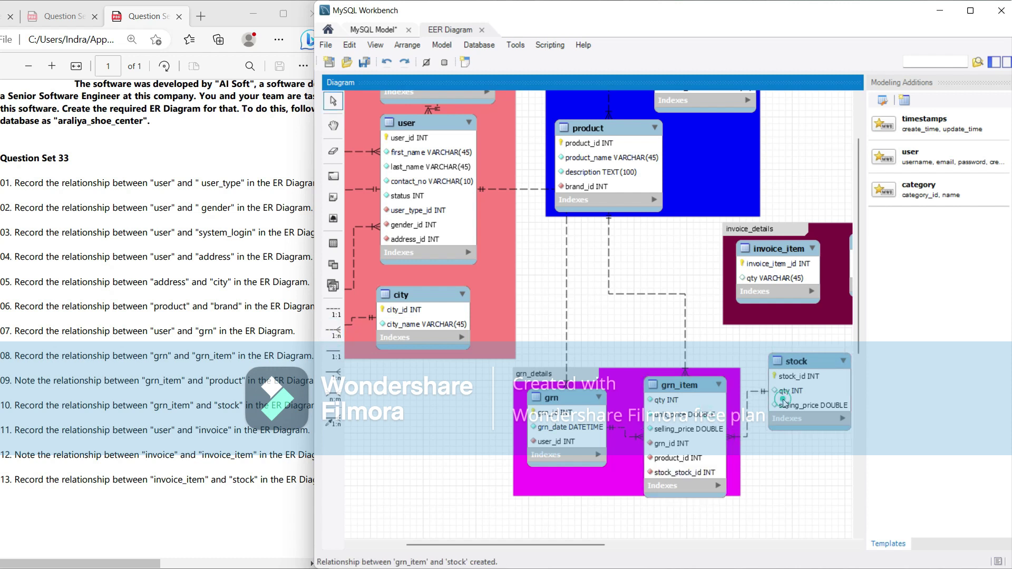
Rename the grn_item table's stock_stock_id column to stock_id and close the table editor.
double_click(687, 384)
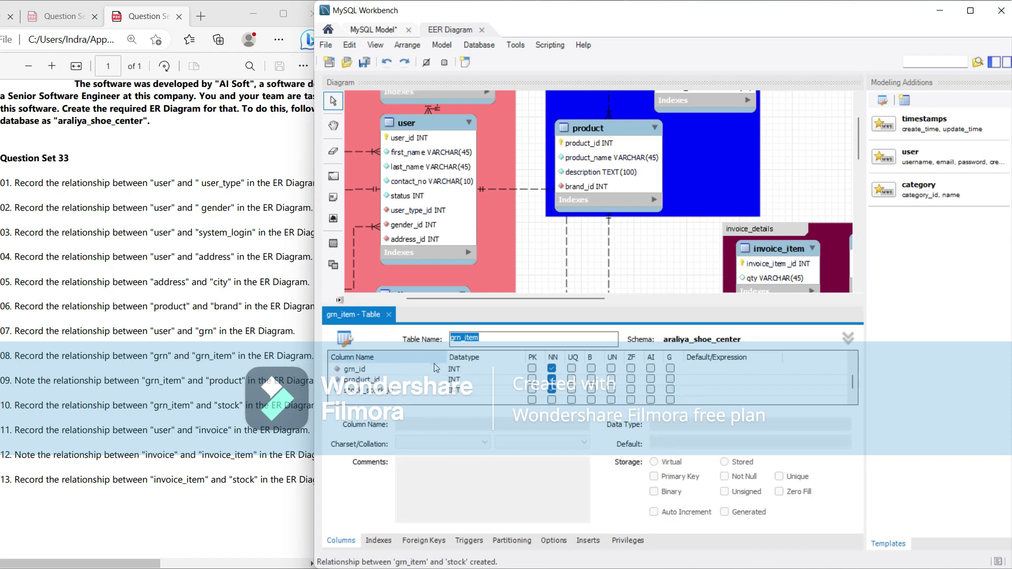
scroll(389, 380, "down", 2)
left_click(364, 379)
left_click(365, 380)
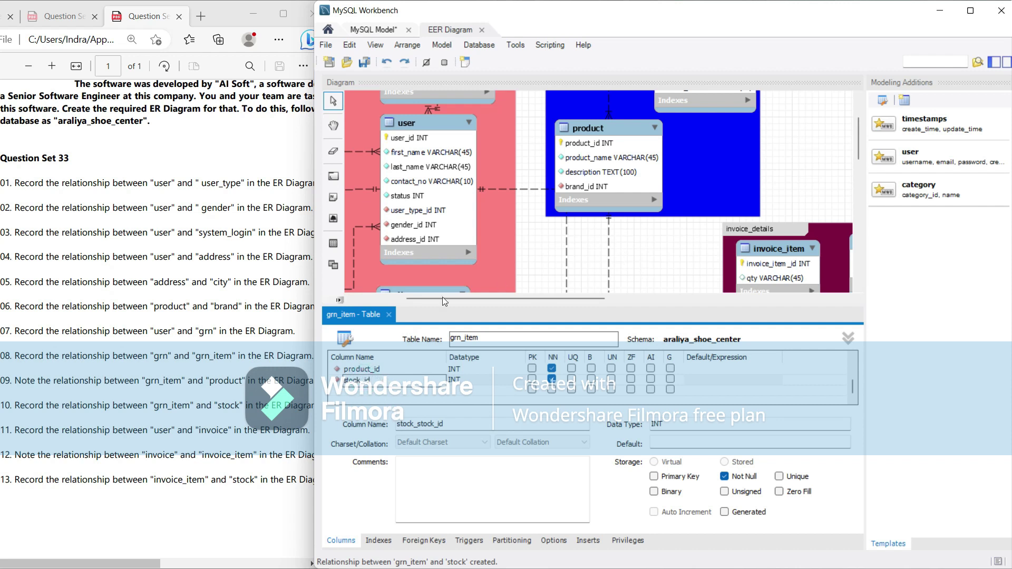
left_click(389, 315)
Move the grn_item table slightly up and extend the lower edge of the grn_details layer a little below it.
left_click(686, 385)
left_click_drag(685, 382, 685, 380)
left_click(740, 490)
left_click_drag(741, 496, 741, 504)
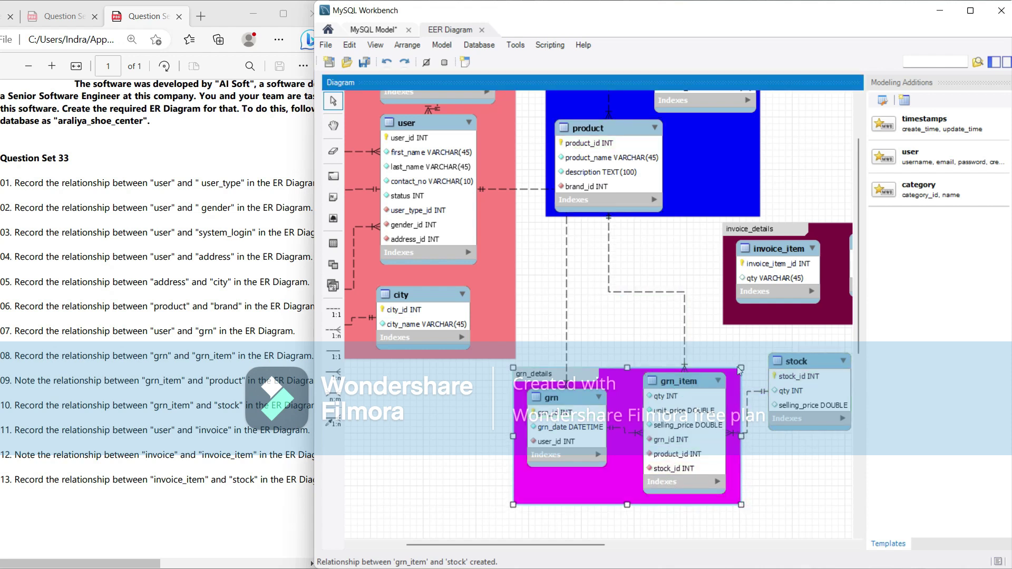
Create a one-to-many non-identifying relationship with invoice as the foreign key table and user as the referenced table.
scroll(701, 482, "down", 1)
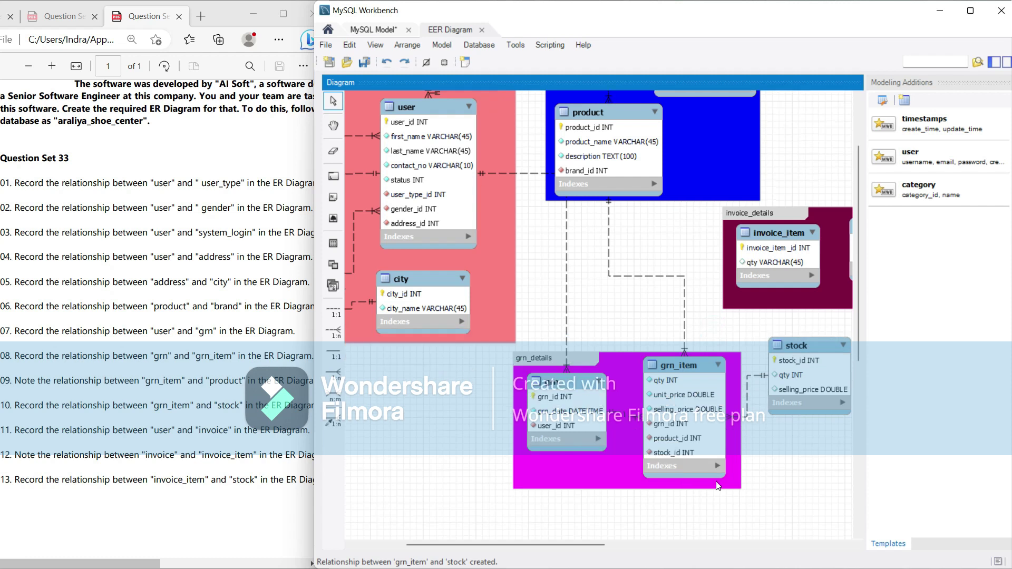
left_click_drag(575, 543, 629, 544)
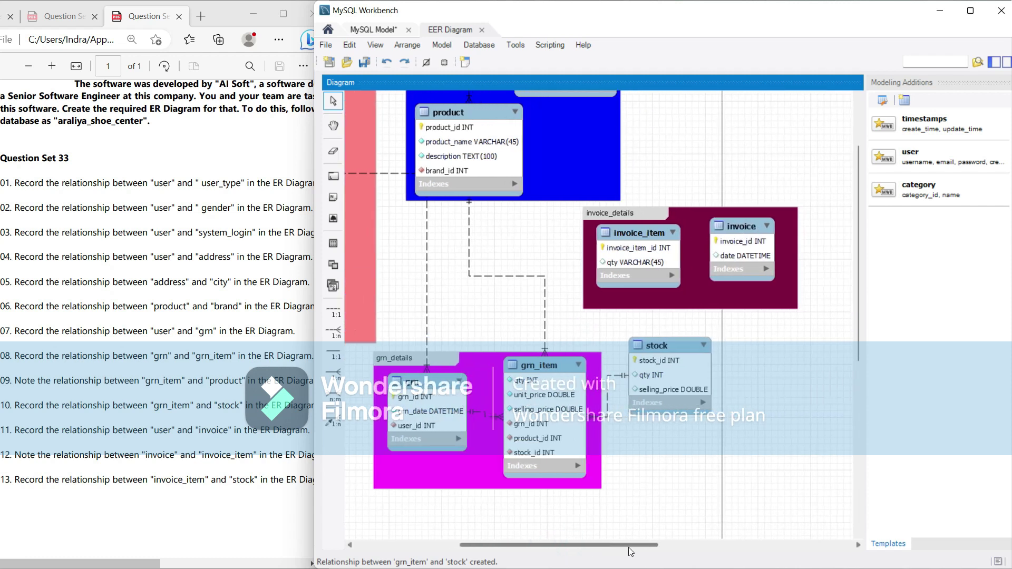
left_click(334, 332)
left_click_drag(570, 545, 525, 543)
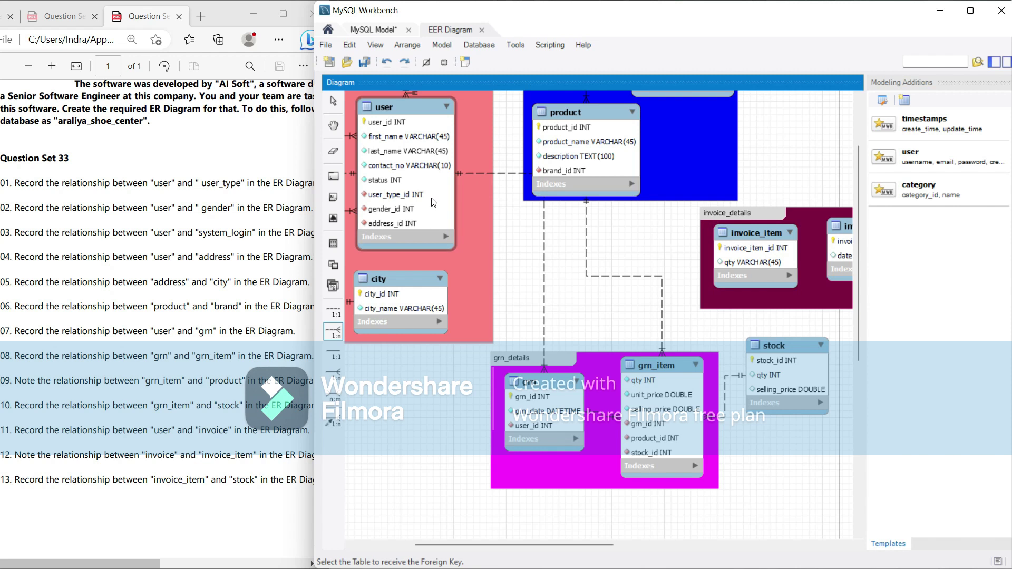
left_click(841, 241)
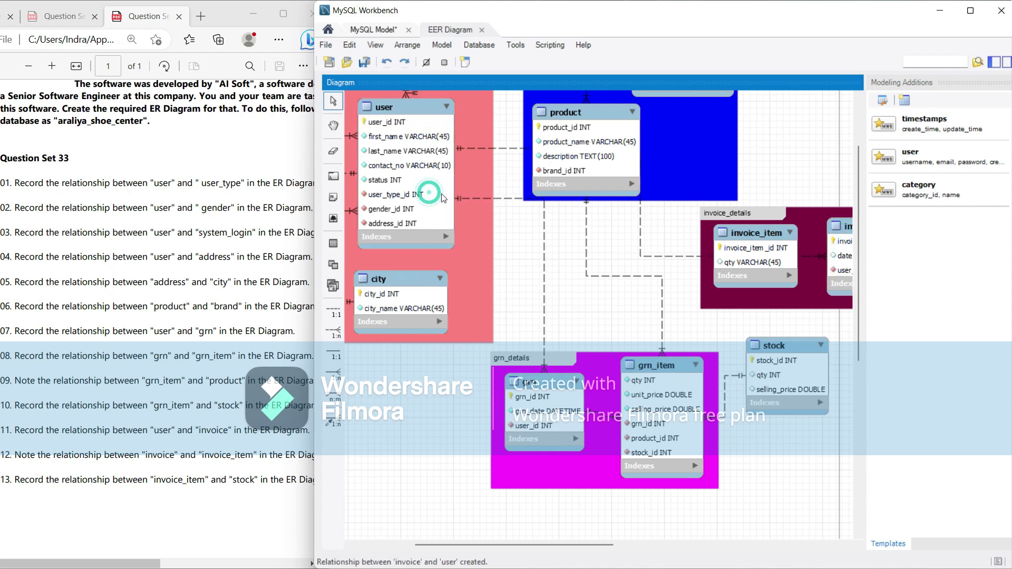
Rename the invoice table's user_user_id column to user_id and close the table editor.
left_click_drag(606, 544, 637, 544)
double_click(781, 225)
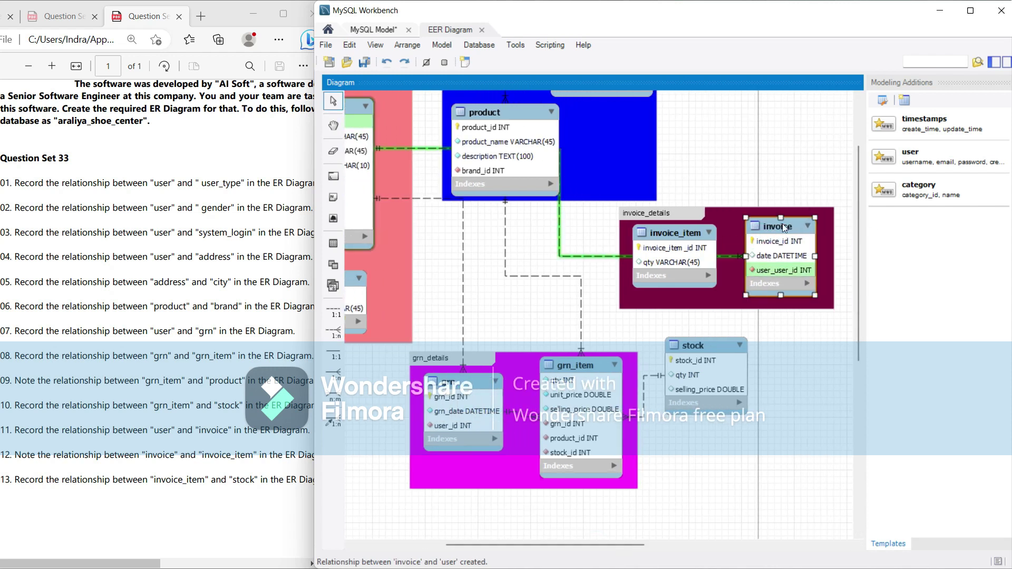
left_click(359, 394)
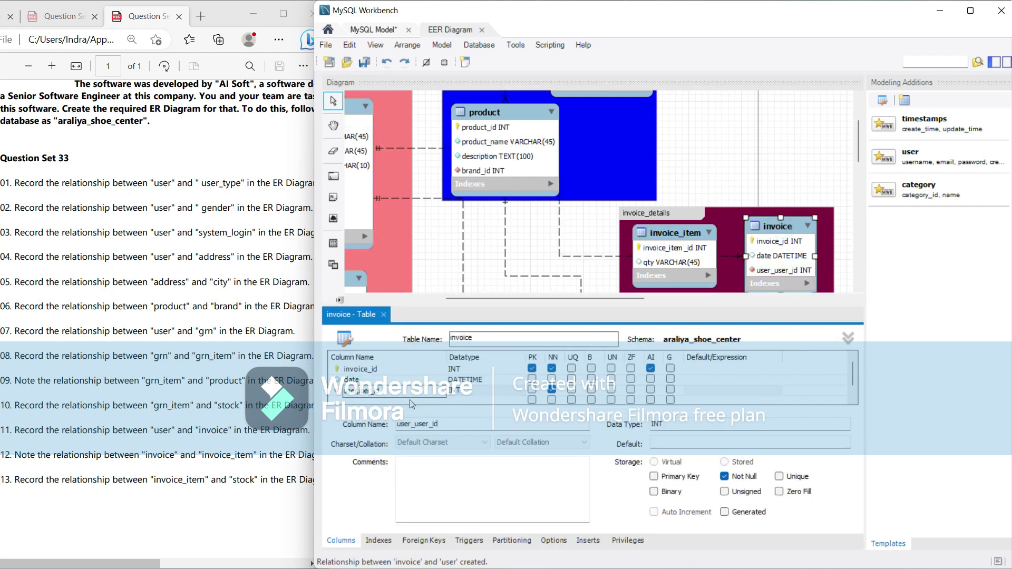
left_click(606, 228)
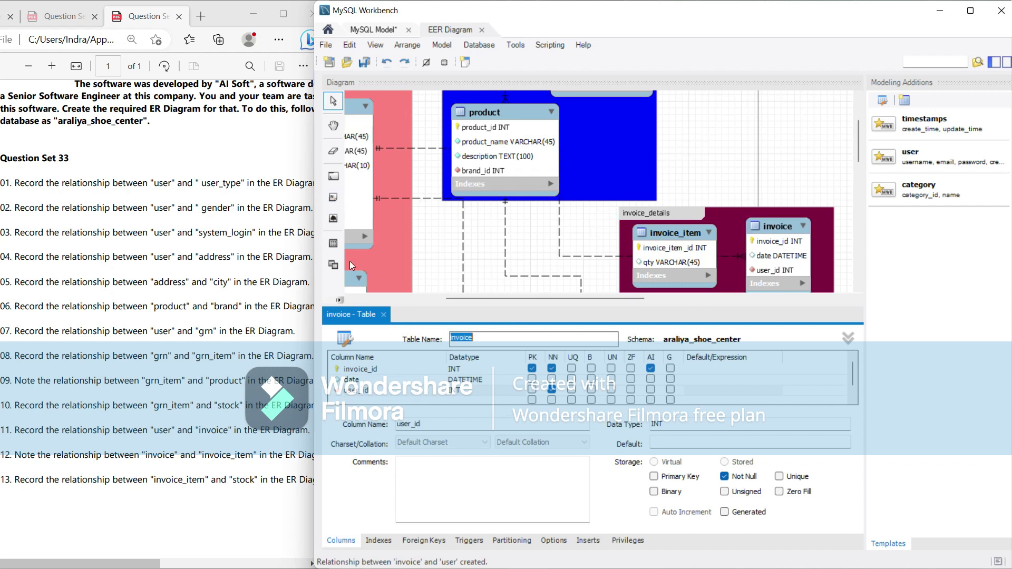
left_click(383, 314)
Create a one-to-many non-identifying relationship with invoice_item as the foreign key table and invoice as the referenced table.
left_click(333, 331)
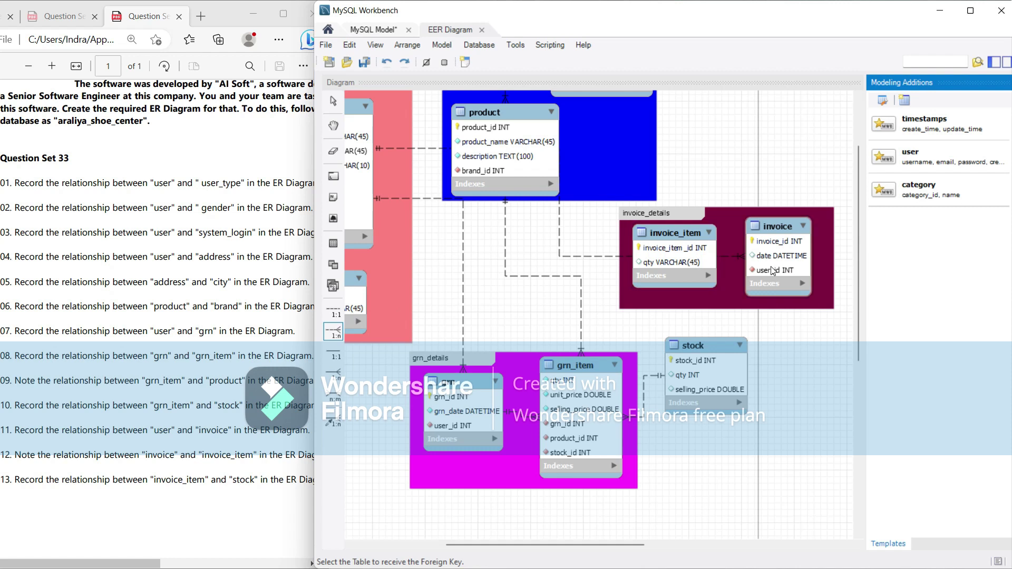
left_click(710, 262)
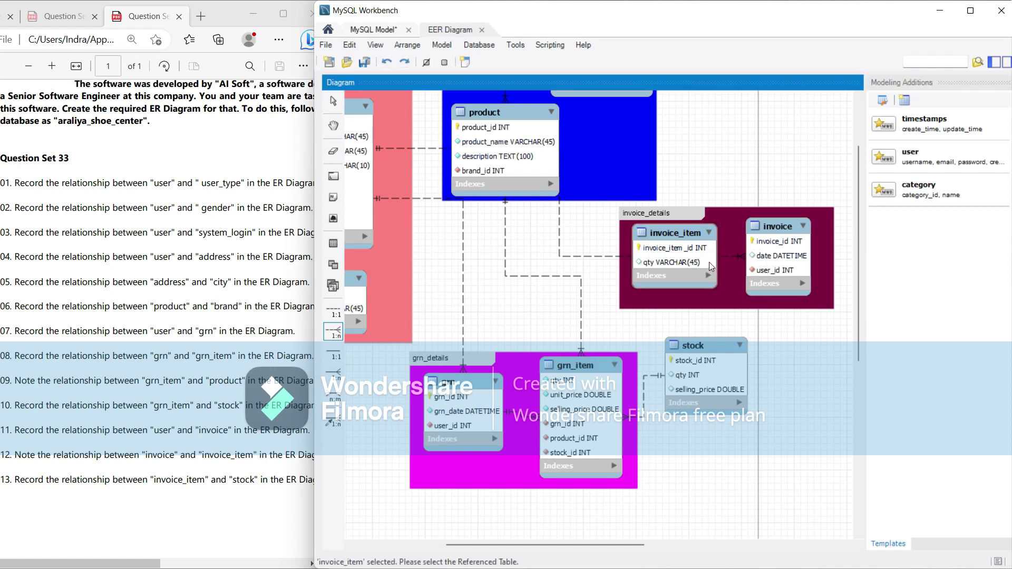
left_click(758, 276)
Move the invoice_item table slightly up and extend the invoice_details layer a little outward at its lower-left corner.
left_click(684, 230)
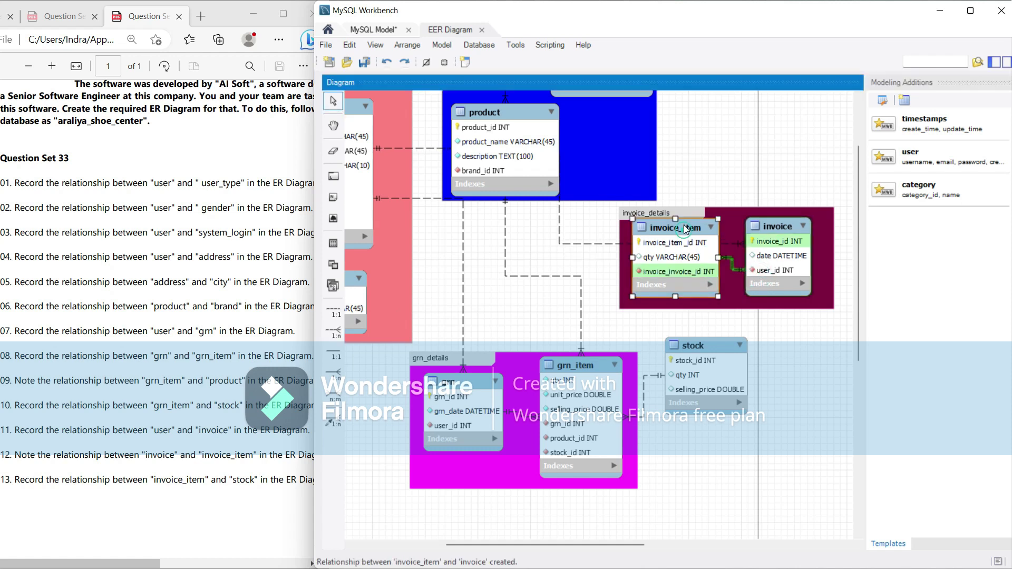
left_click(620, 305)
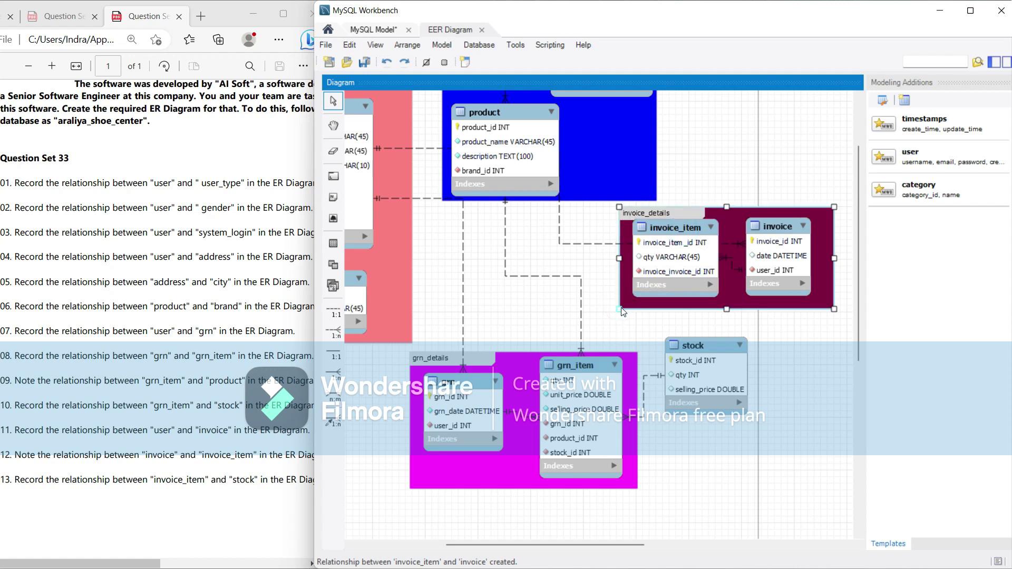
left_click_drag(622, 311, 608, 331)
Rename the invoice_item table's invoice_invoice_id column to invoice_id and close the table editor.
double_click(660, 255)
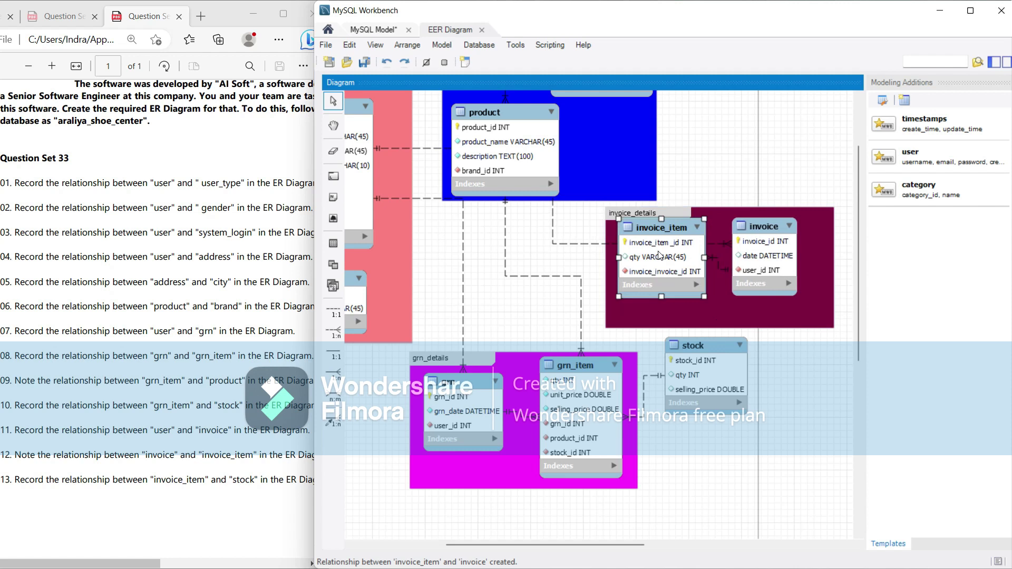
left_click(373, 391)
key("BackSpace")
key("BackSpace")
key("BackSpace")
key("BackSpace")
key("BackSpace")
key("BackSpace")
key("BackSpace")
key("BackSpace")
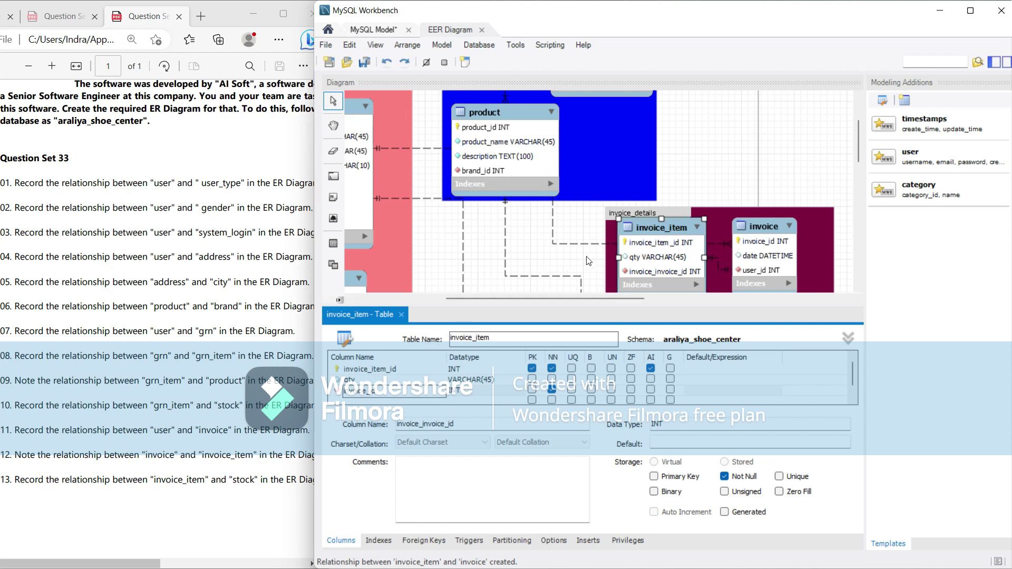
left_click(589, 258)
left_click(400, 315)
left_click(402, 315)
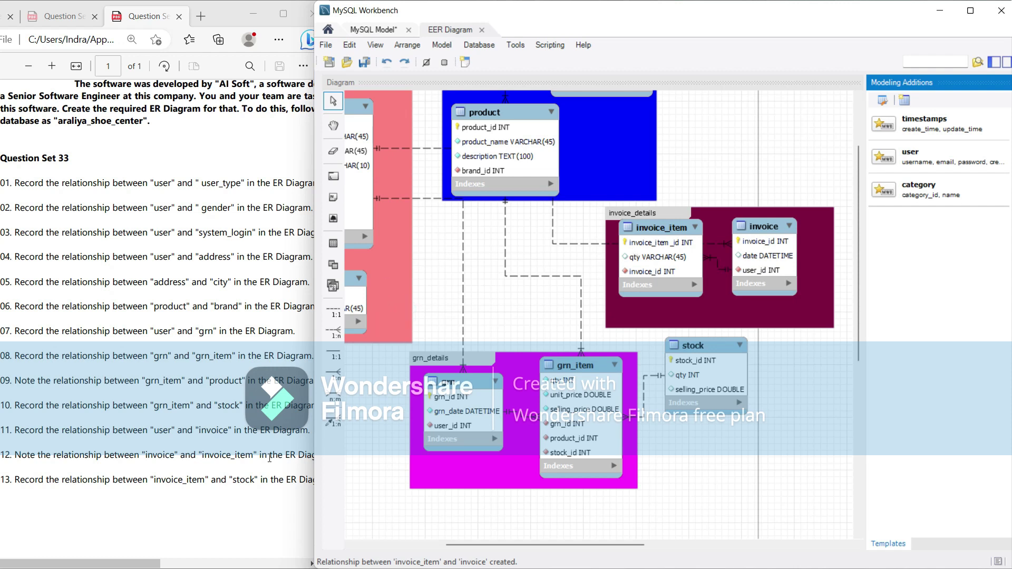
Create a one-to-many non-identifying relationship with invoice_item as the foreign key table and stock as the referenced table.
left_click(334, 331)
left_click(664, 269)
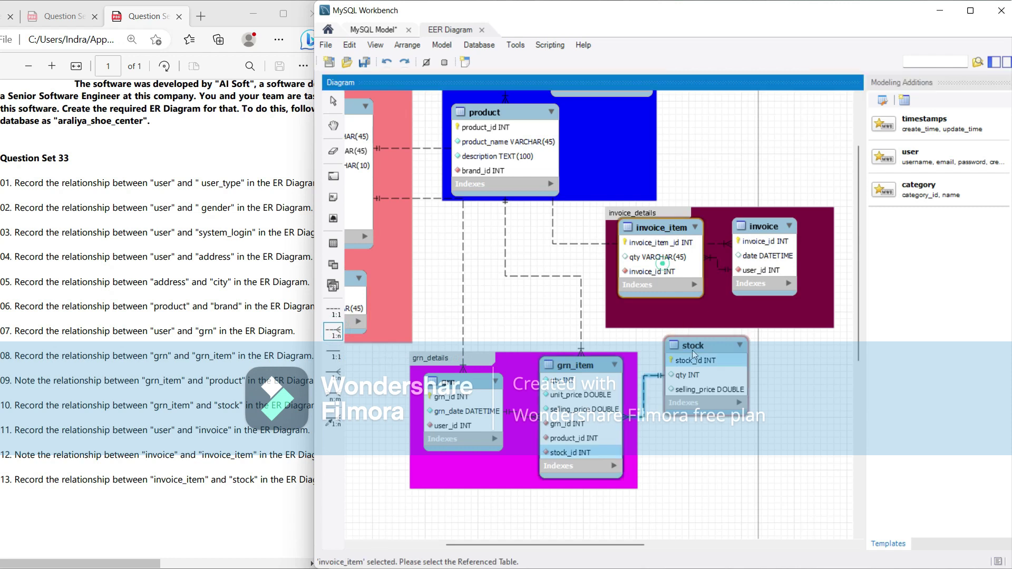
left_click(691, 350)
Rename the invoice_item table's stock_stock_id column to stock_id, close the table editor and clear the selection.
double_click(671, 279)
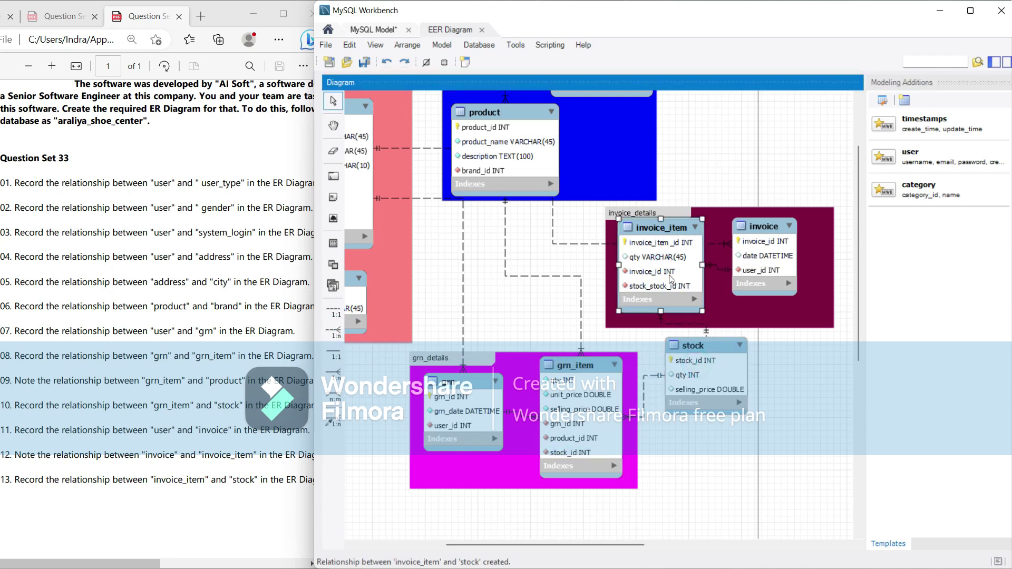
scroll(374, 389, "down", 1)
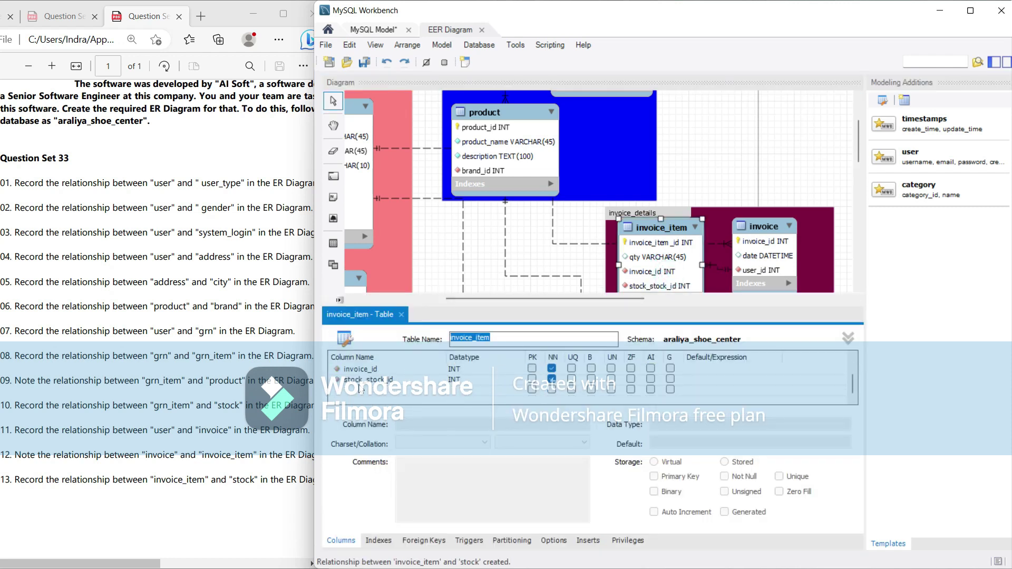
left_click(366, 381)
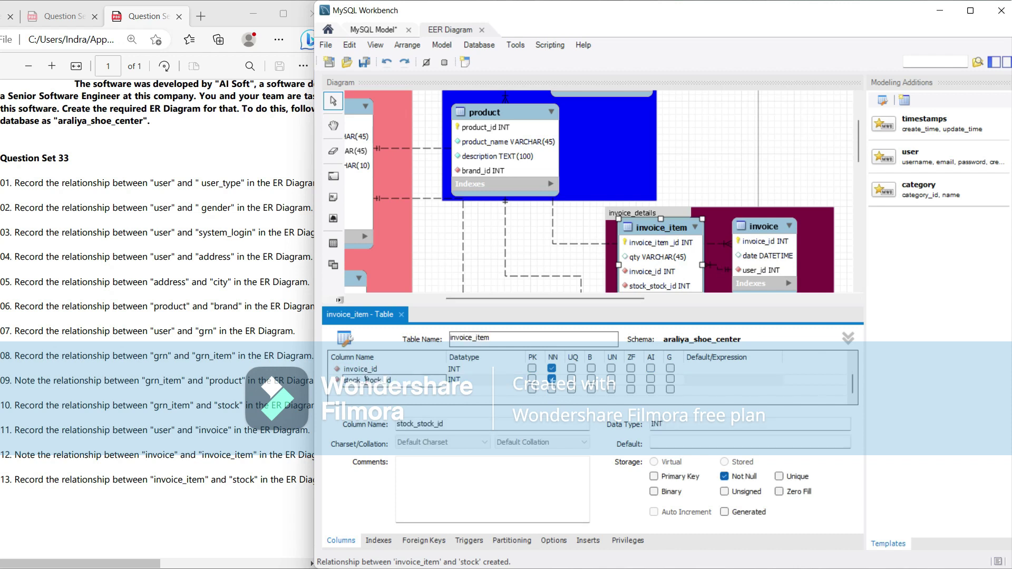
left_click(401, 314)
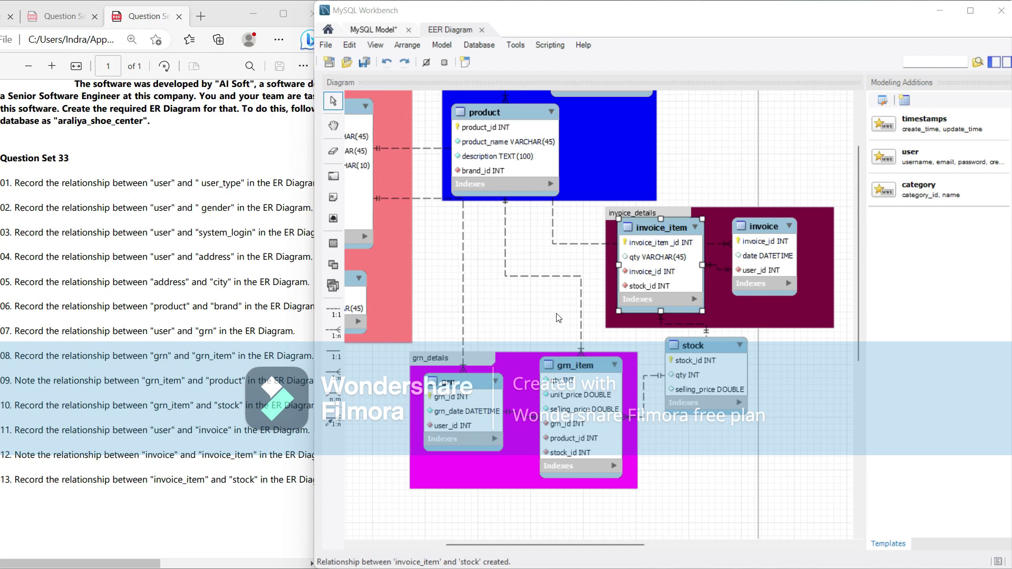
left_click(515, 299)
Maximize the modeling window and review the EER diagram from the user_details layer across to the invoice_details layer.
left_click(971, 11)
left_click_drag(321, 542, 186, 542)
scroll(252, 396, "up", 3)
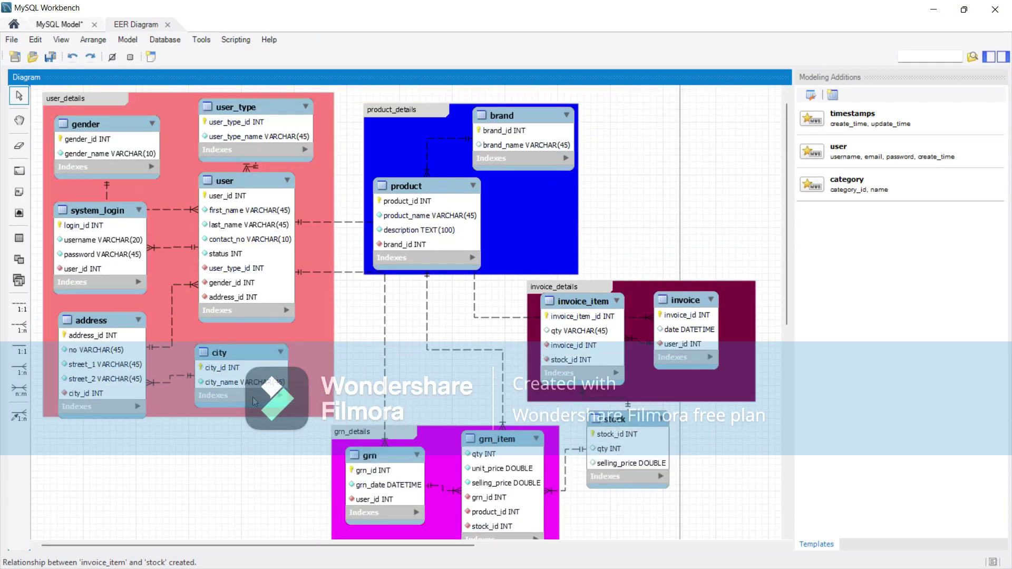